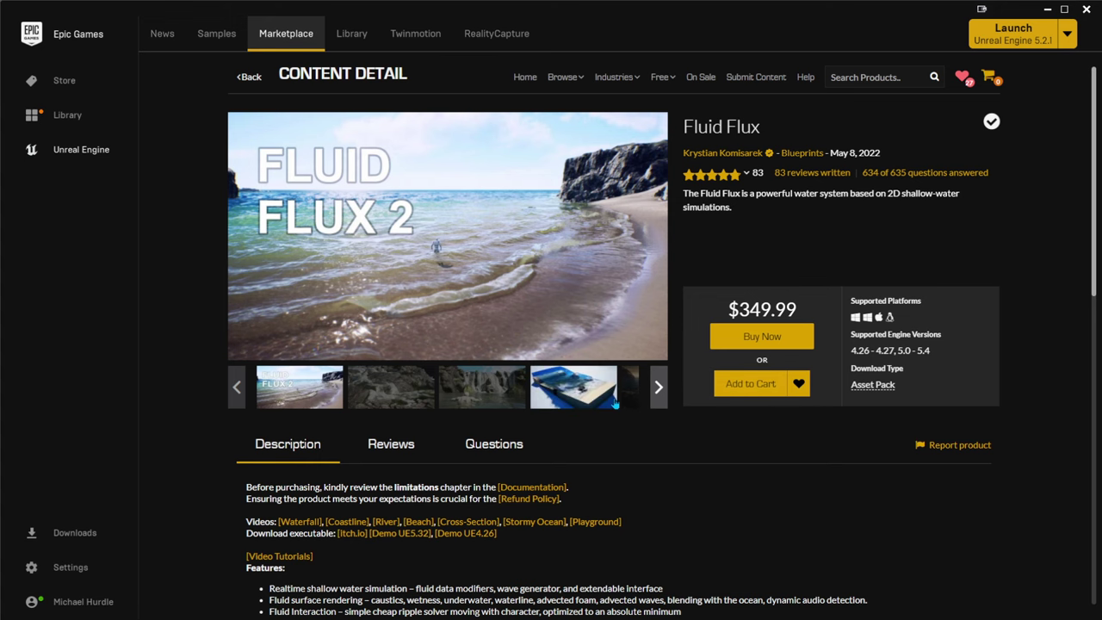
Review the Fluid Flux product page's description and feature list, and switch to the running FluidFlux demo
scroll(657, 398, "down", 2)
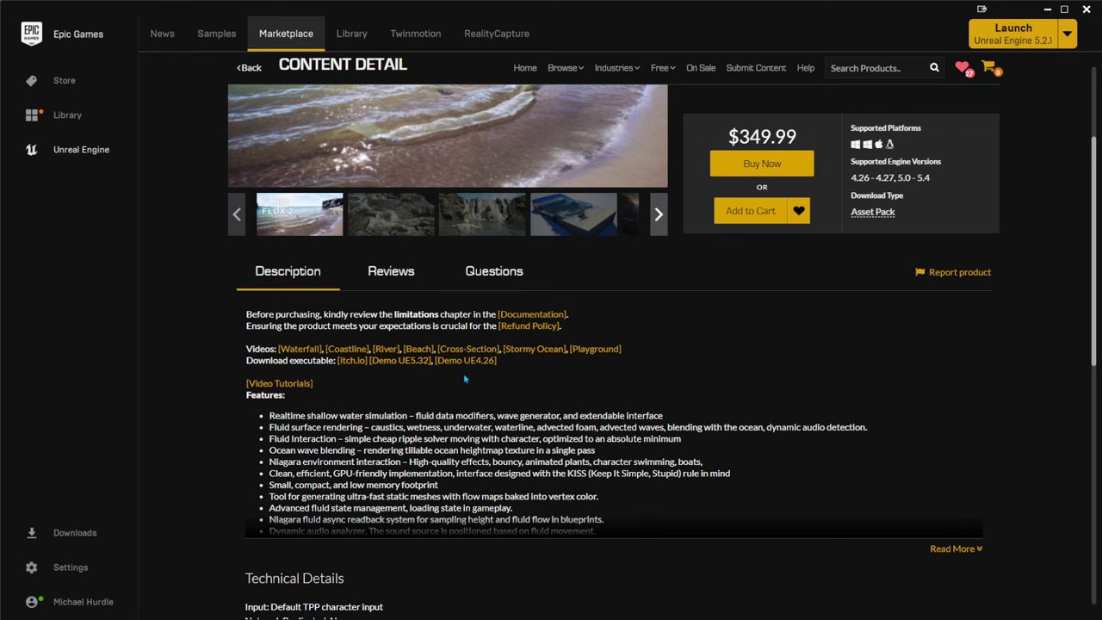
scroll(464, 378, "up", 1)
scroll(524, 363, "up", 1)
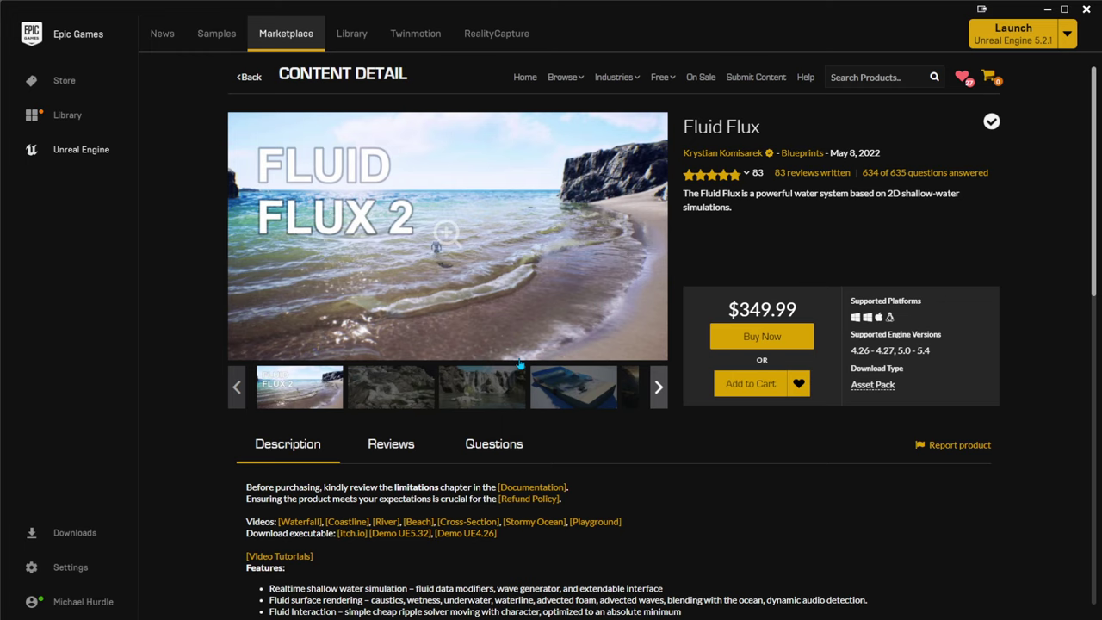
left_click(1046, 10)
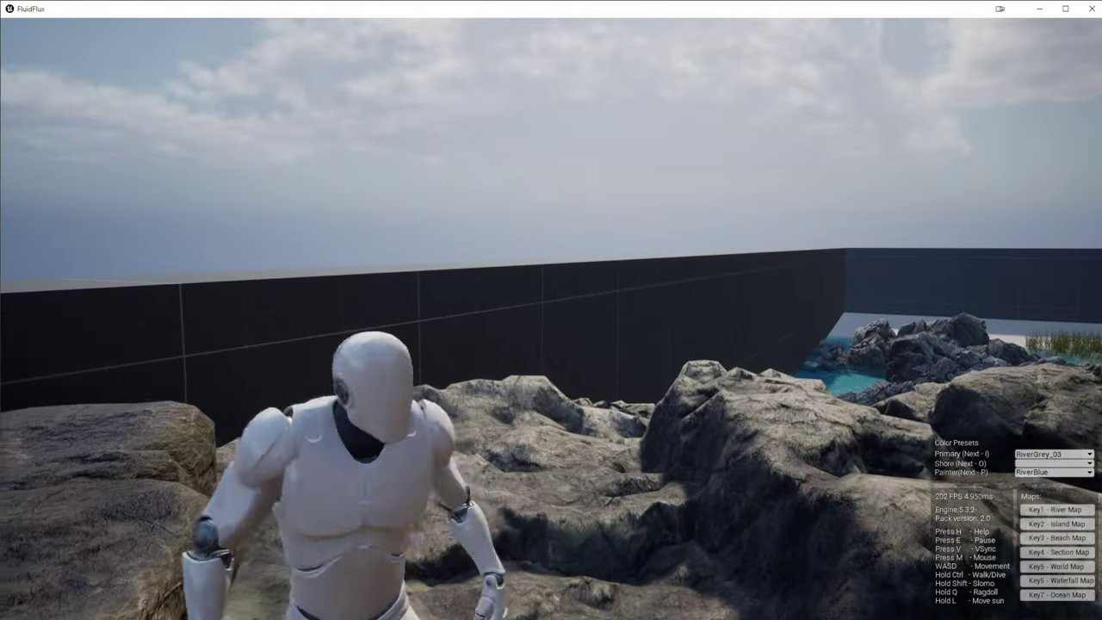
Walk the character over the rocks into the river and move among the floating beach balls and debris
key("w")
key("w")
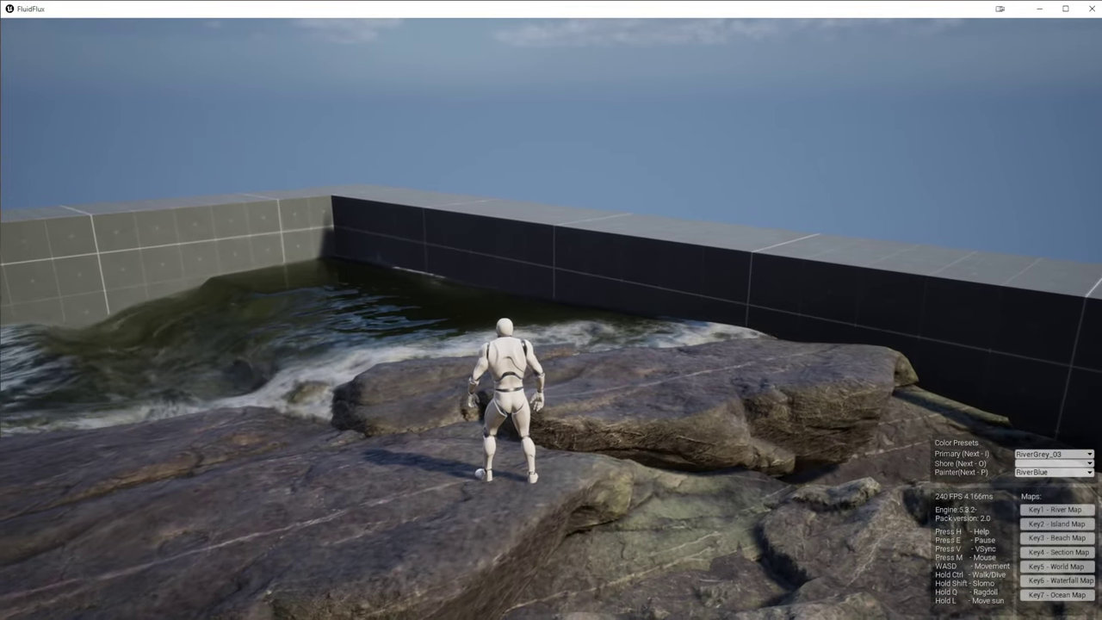
key("w")
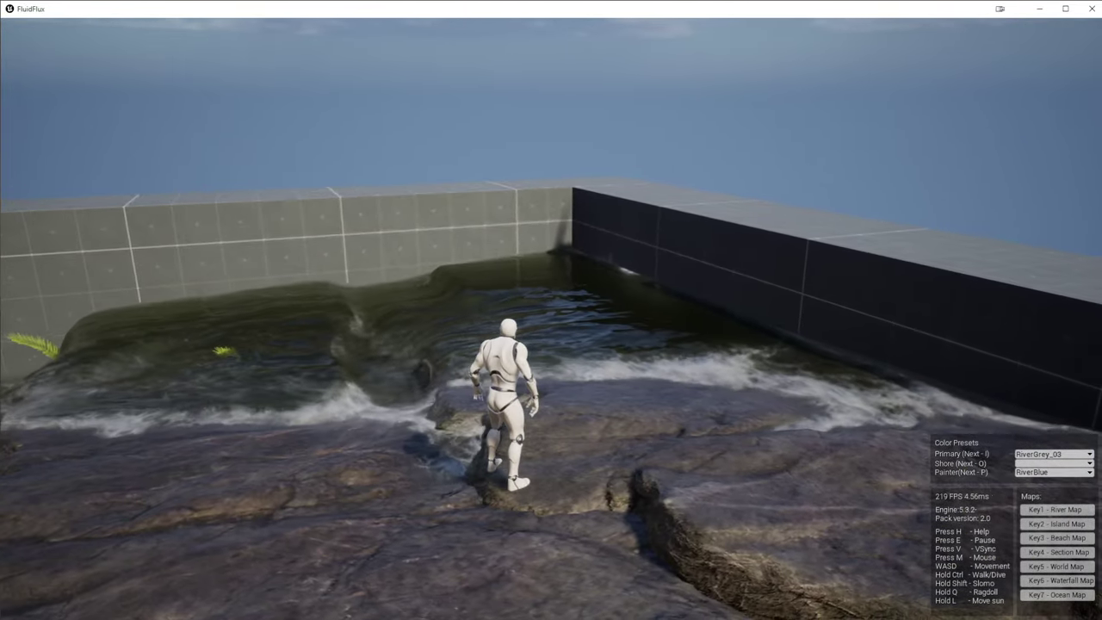
key("w")
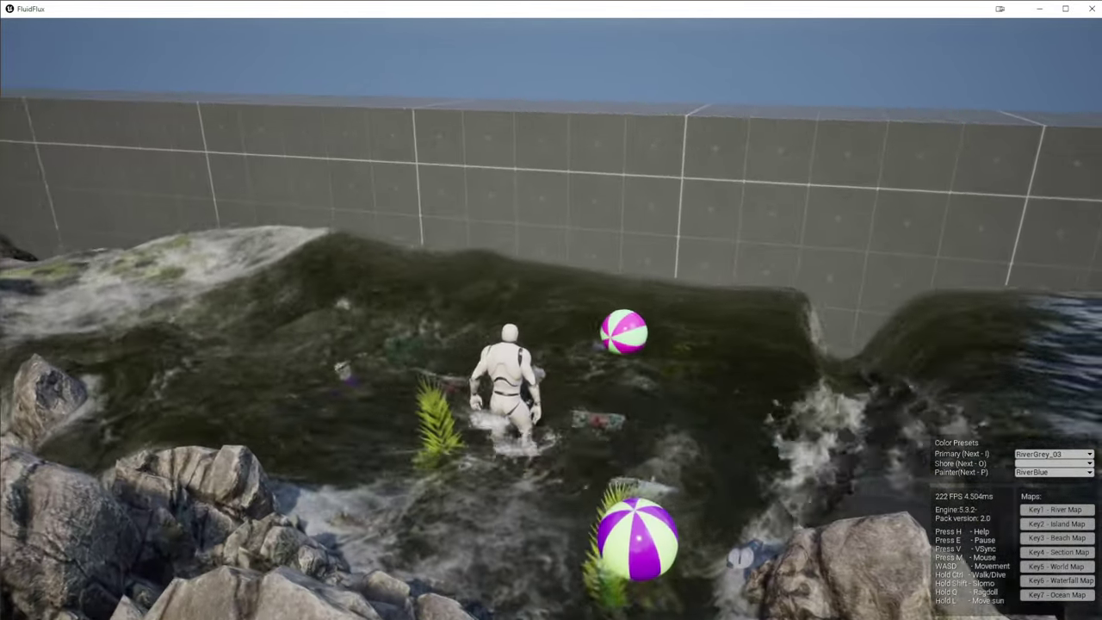
key("d")
key("a")
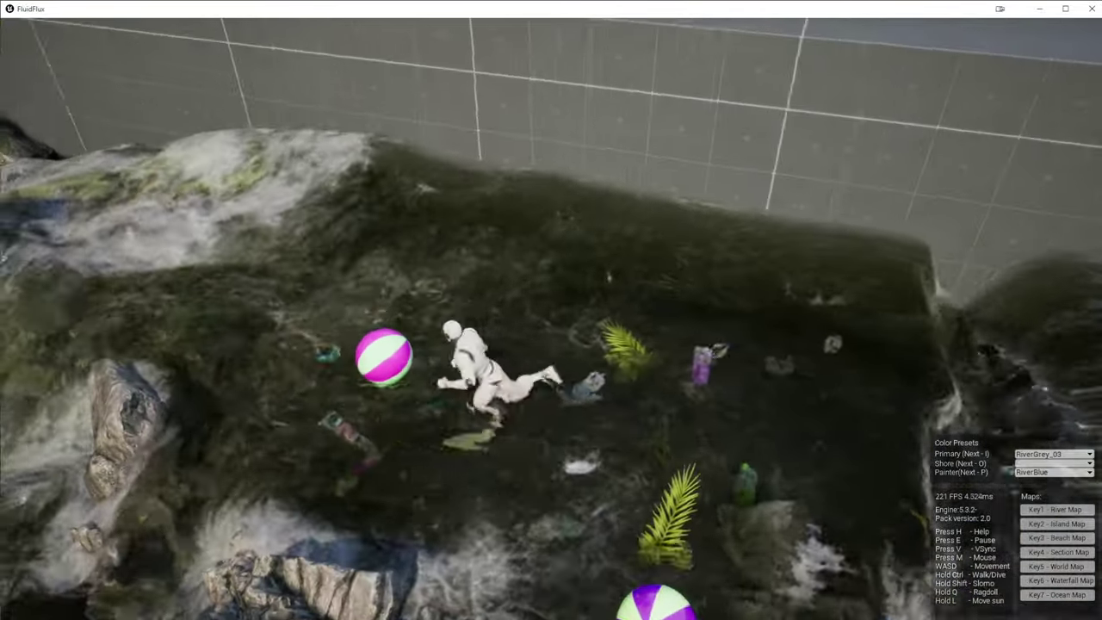
Take the character downstream through the rapids and between the boulders to the mossy ledge above the waterfall
key("w")
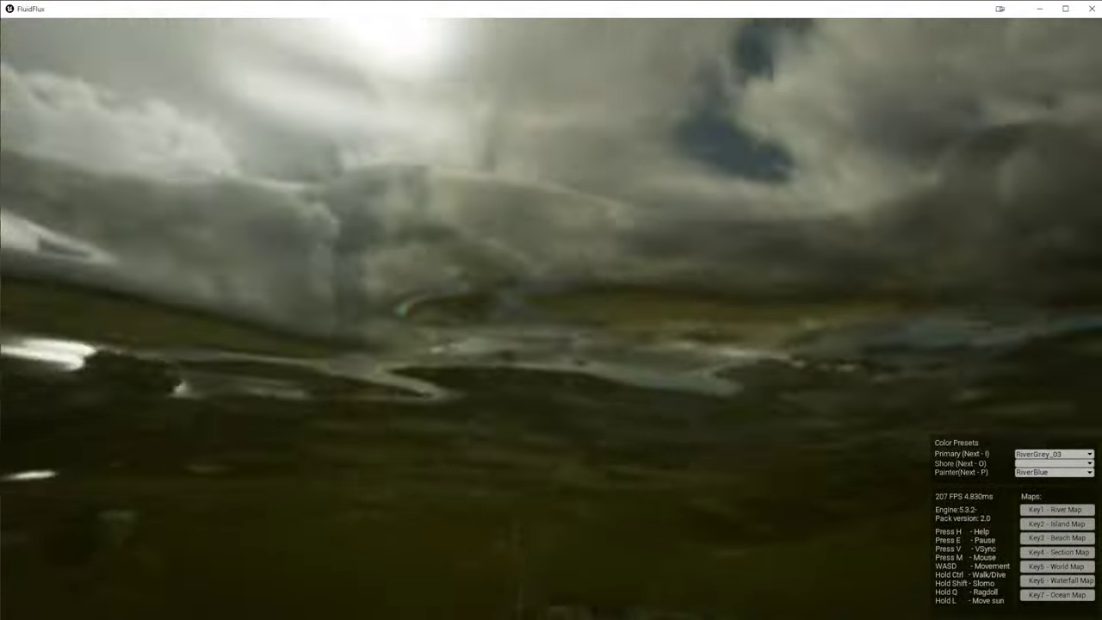
key("w")
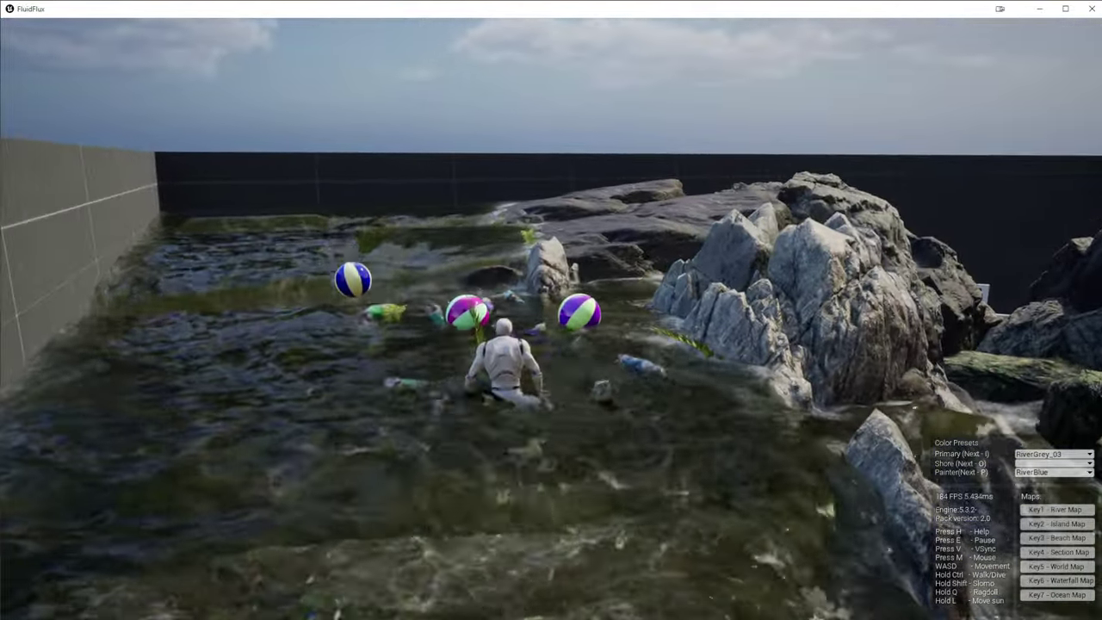
key("w")
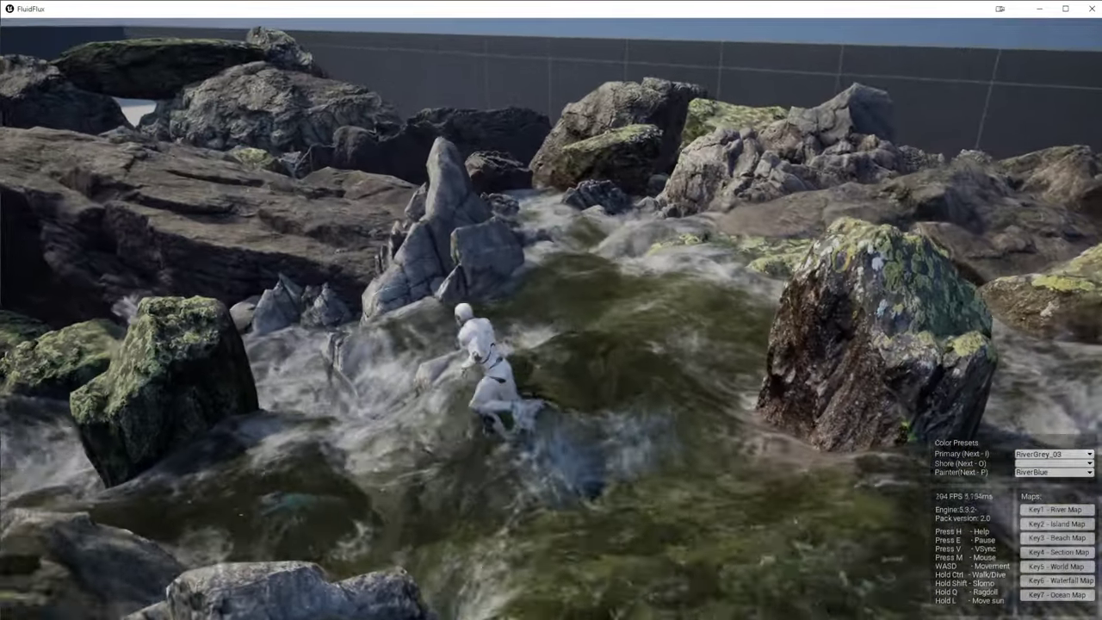
key("w")
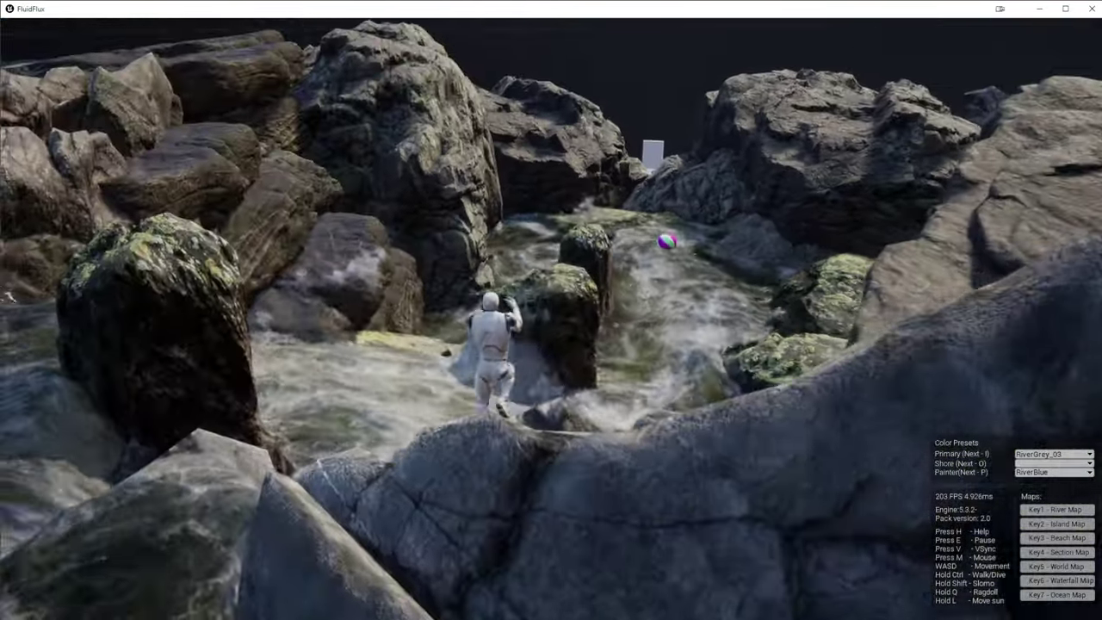
key("w")
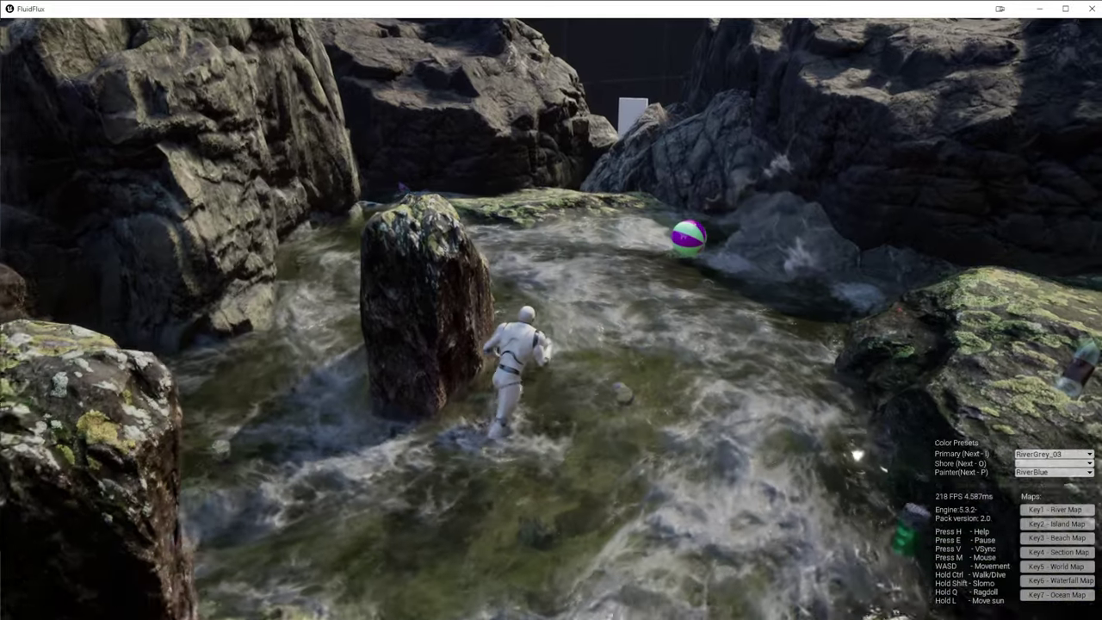
key("w")
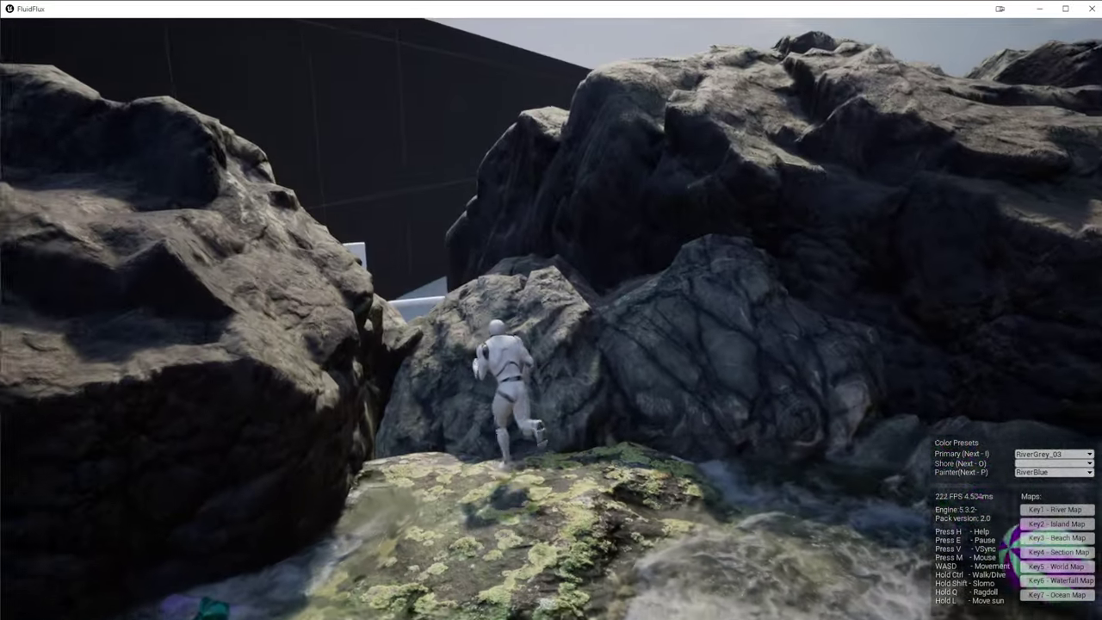
Run down onto the dry sand past the white paddle wheel and turn back to face the waterfall
key("w")
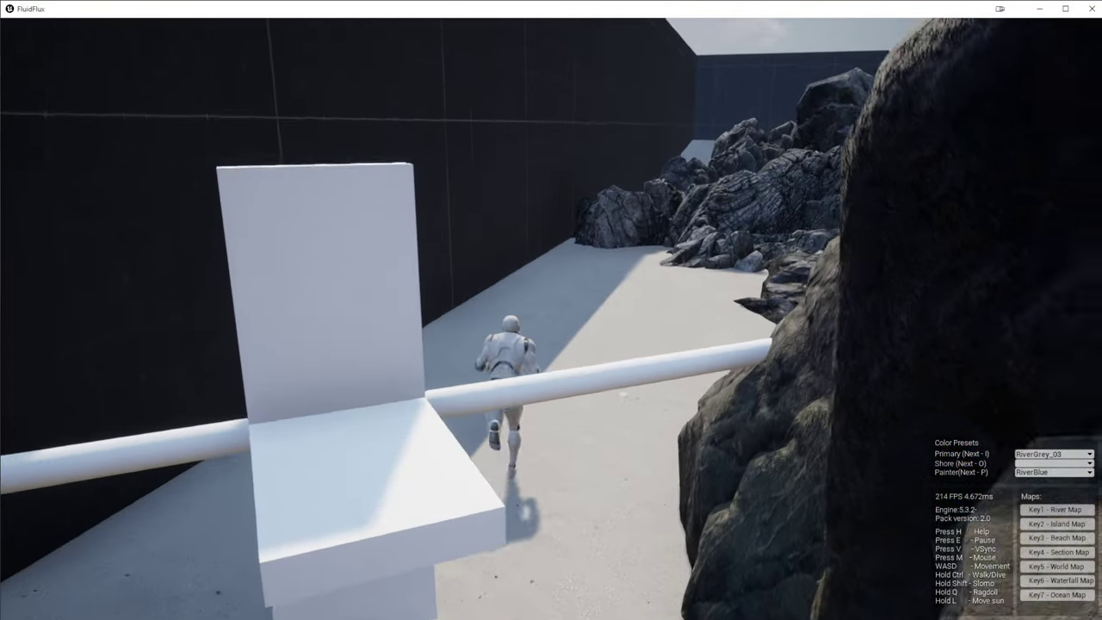
key("w")
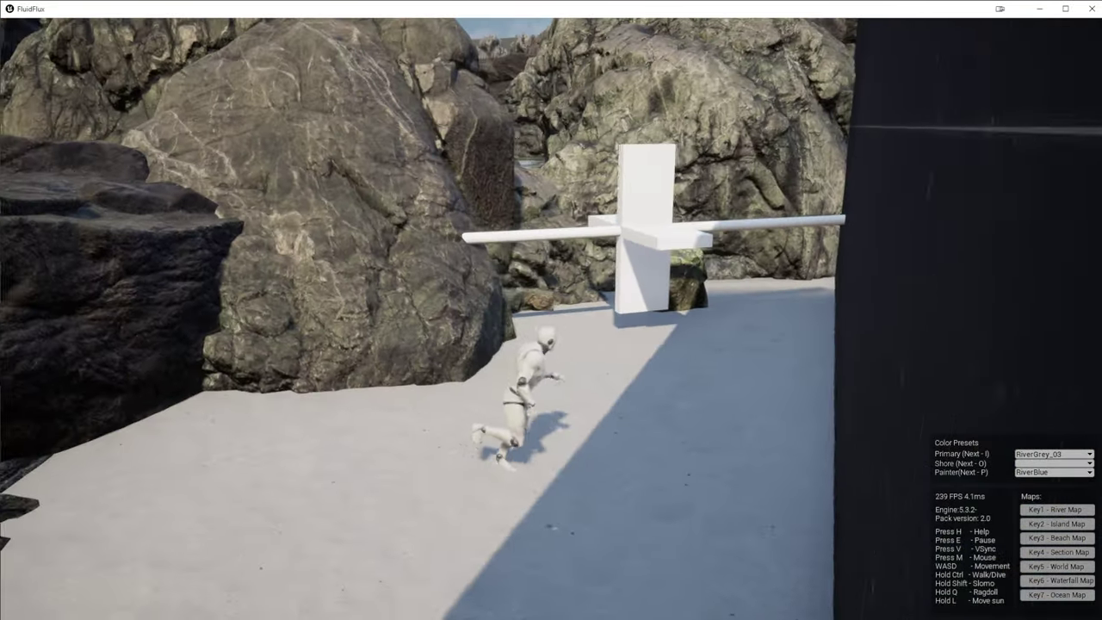
key("w")
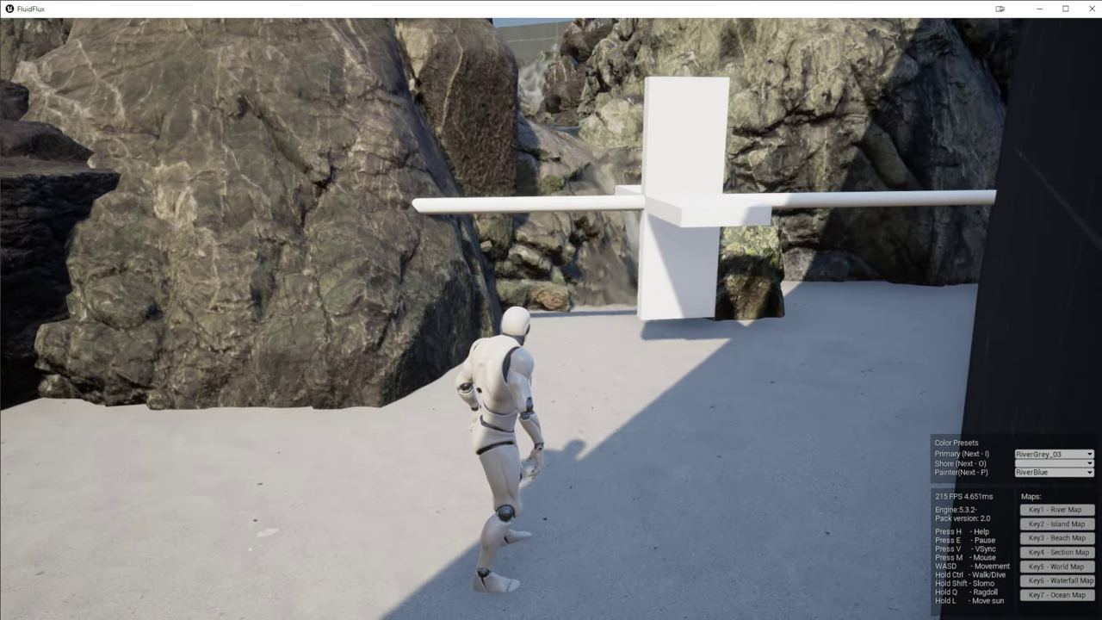
key("a")
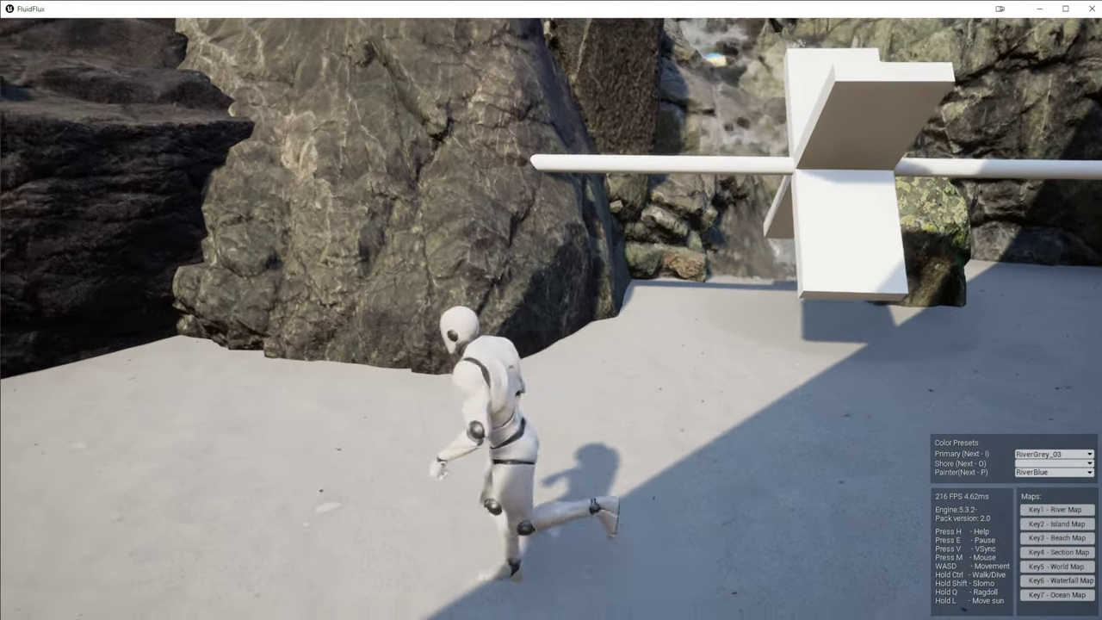
key("w")
key("a")
key("d")
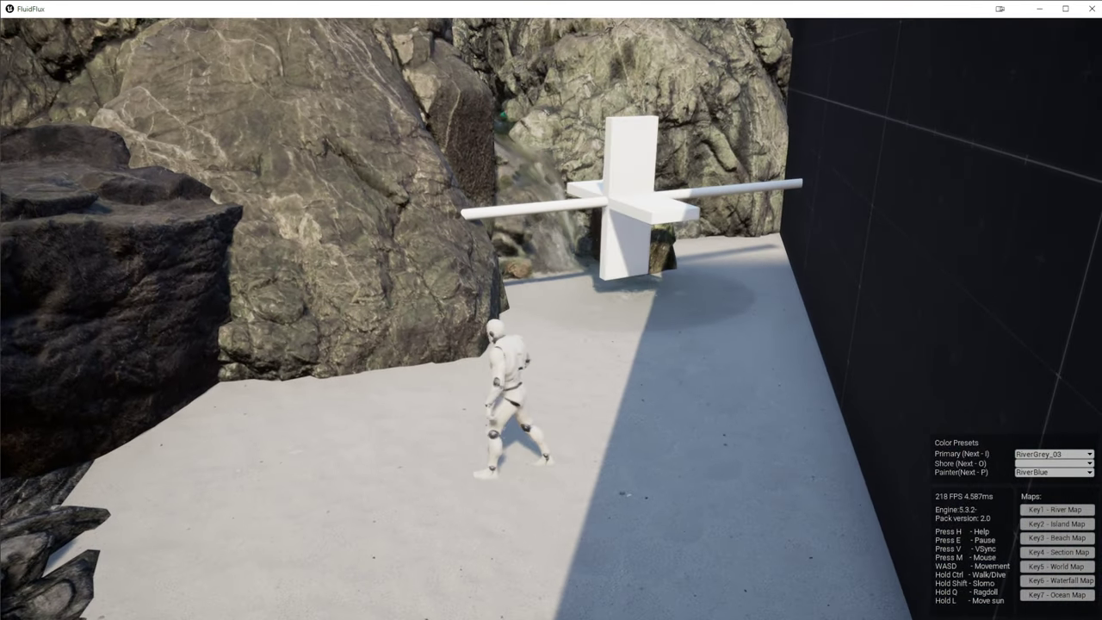
Move closer to the paddle wheel and examine the water flowing from the waterfall onto the sand
key("w")
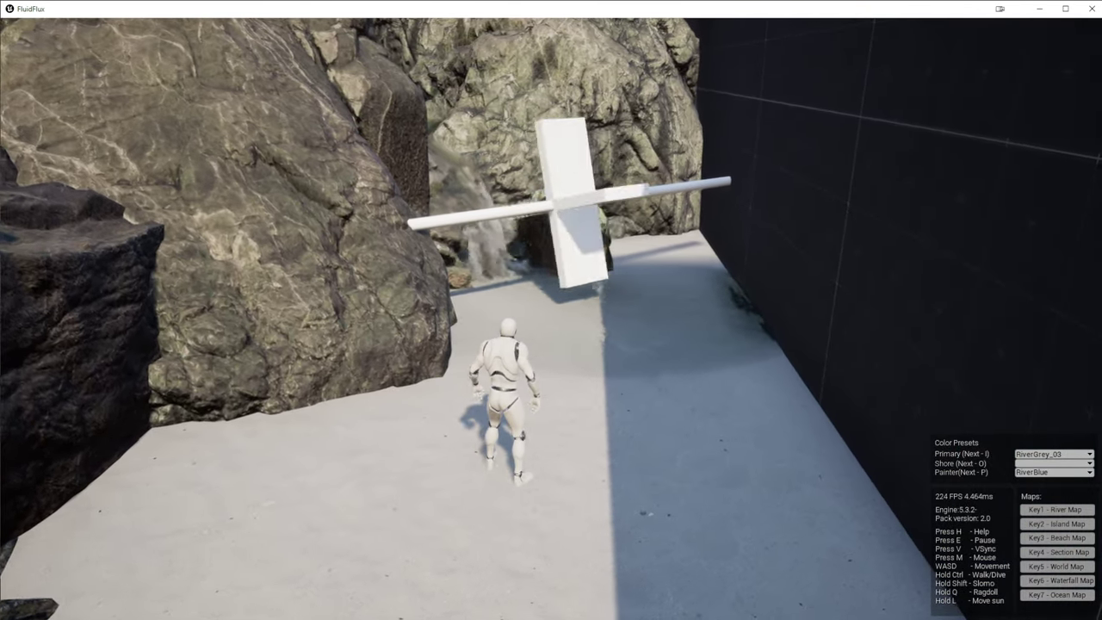
key("w")
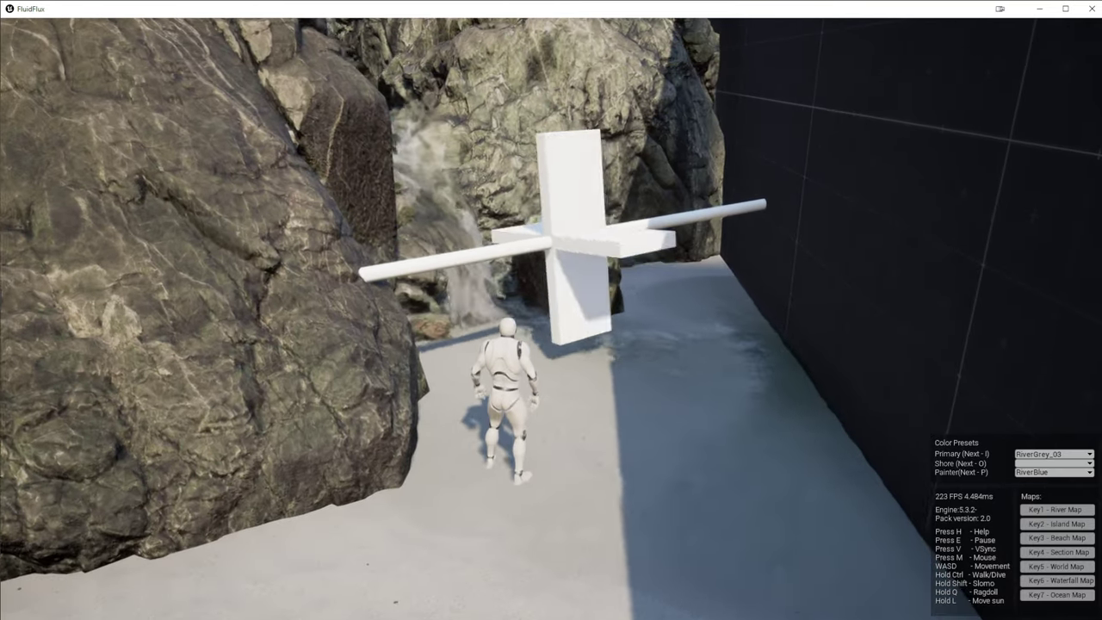
key("w")
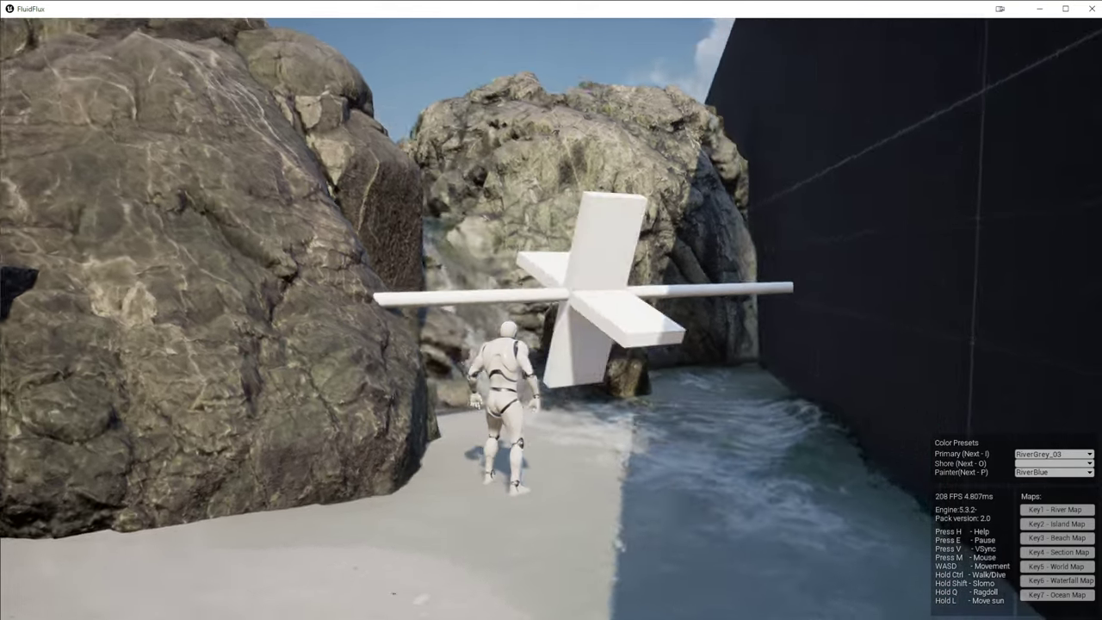
key("d")
key("w")
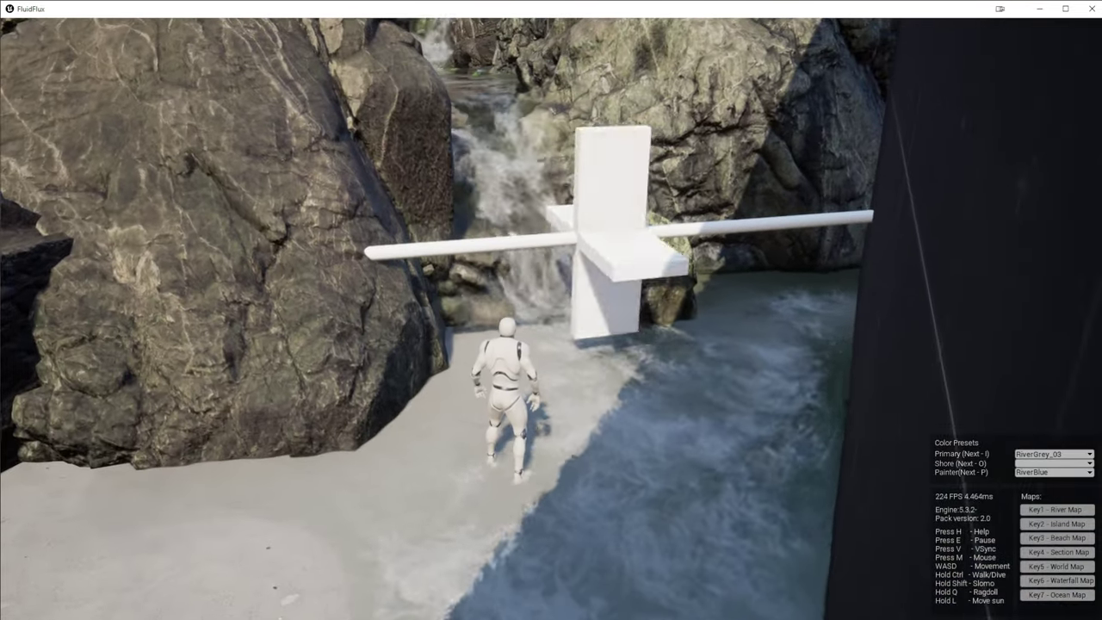
Run through the shallow water along the dark wall and jump over the rock barrier onto the next sand area
key("d")
key("a")
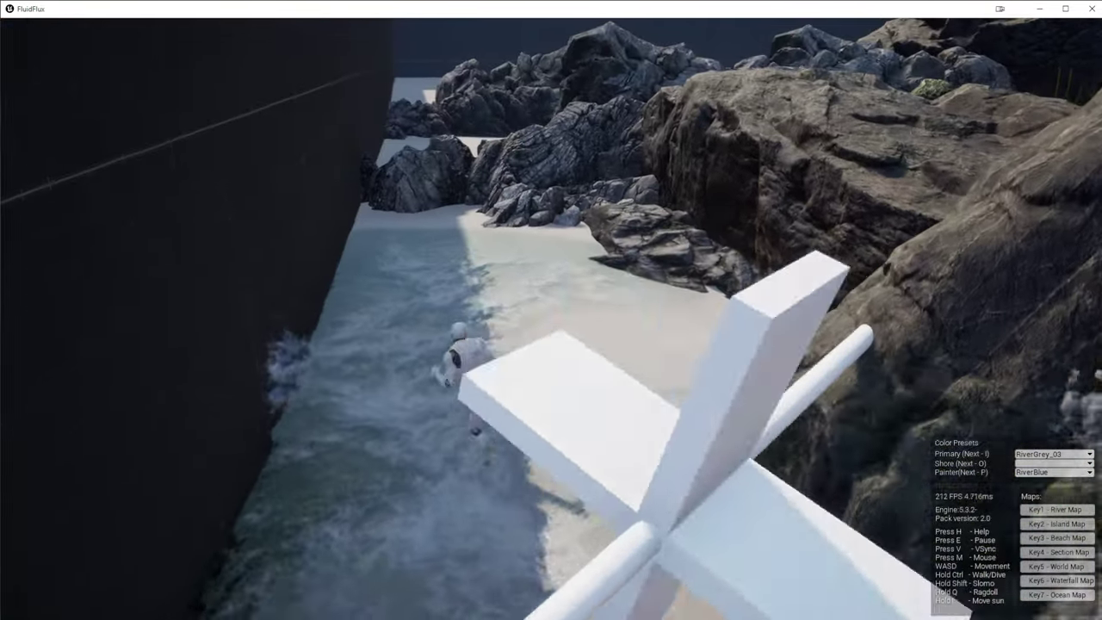
key("w")
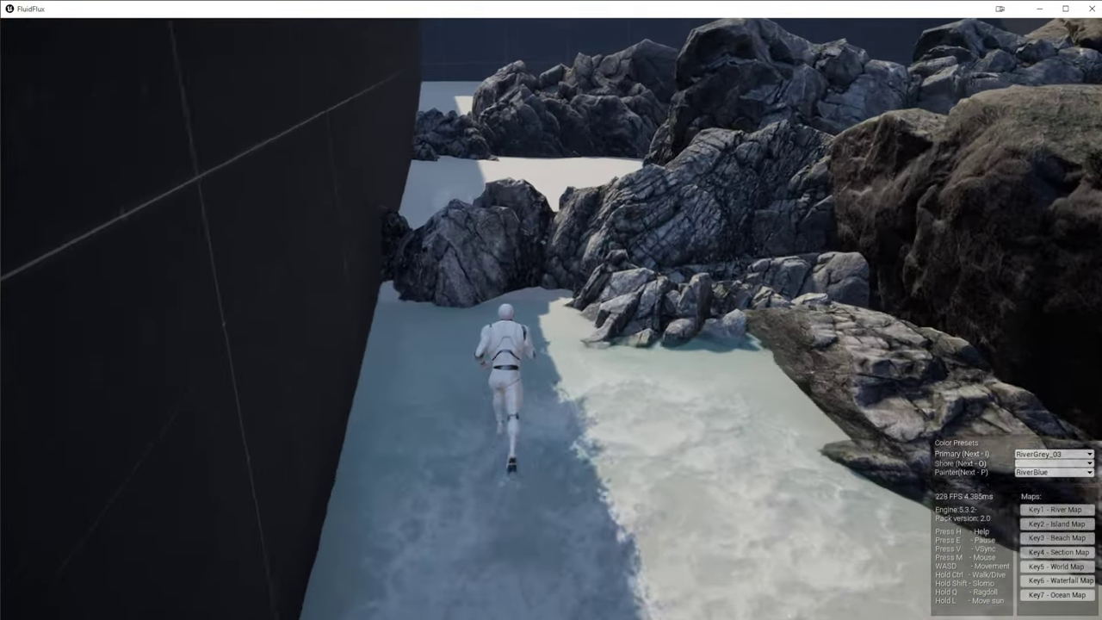
key("w")
key("w")
key("space")
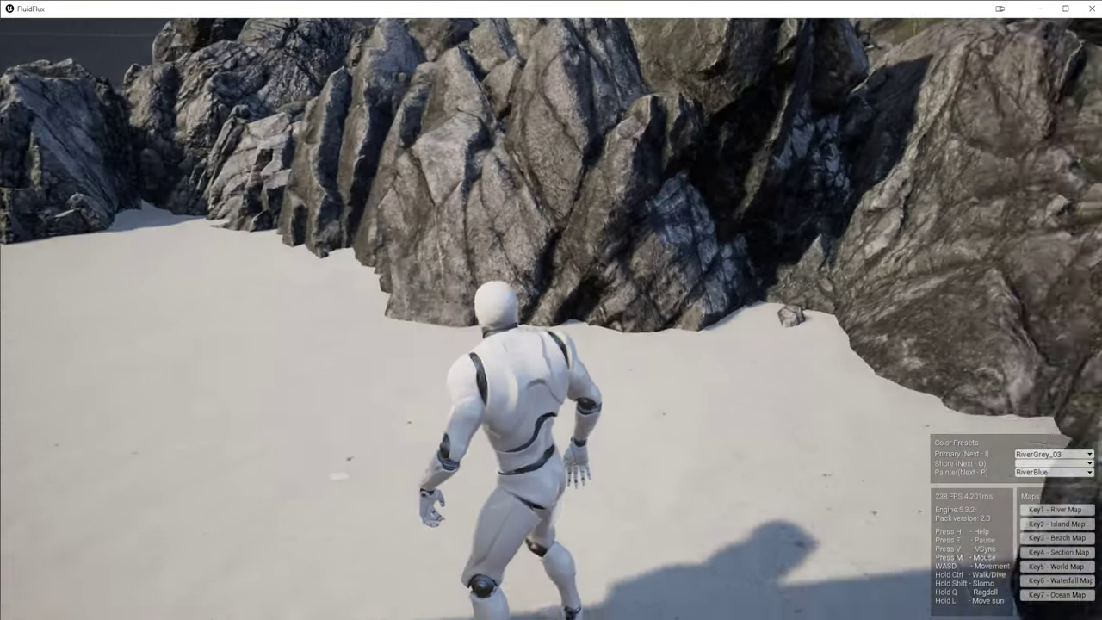
Jump back over the rocks into the filling pool and return to the sand mound near the paddle wheel
key("w")
key("space")
key("d")
key("w")
key("space")
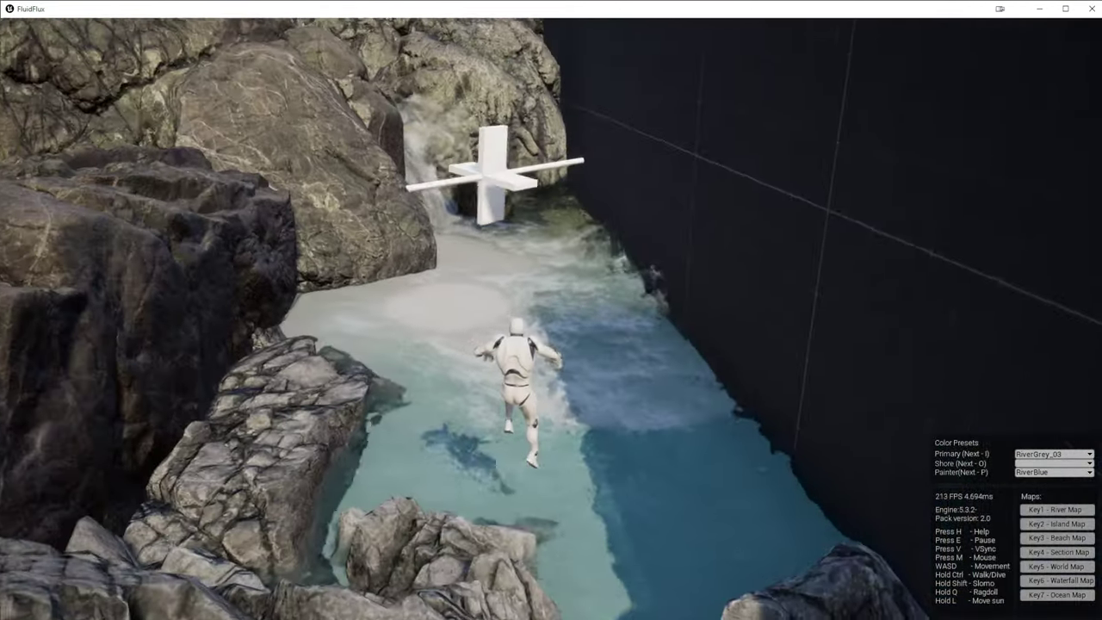
key("w")
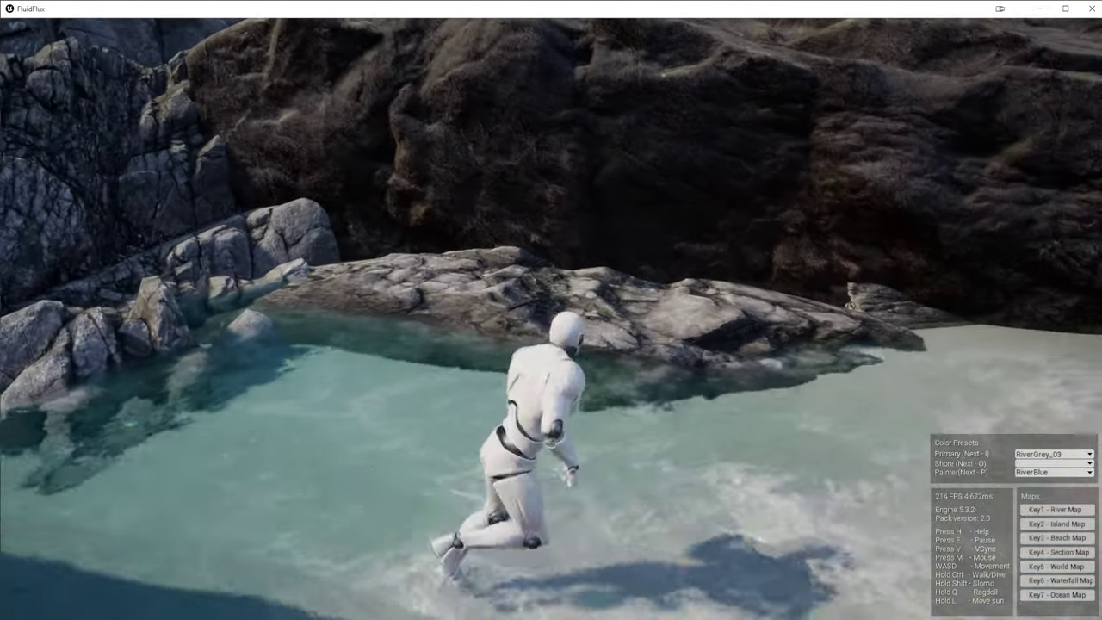
key("w")
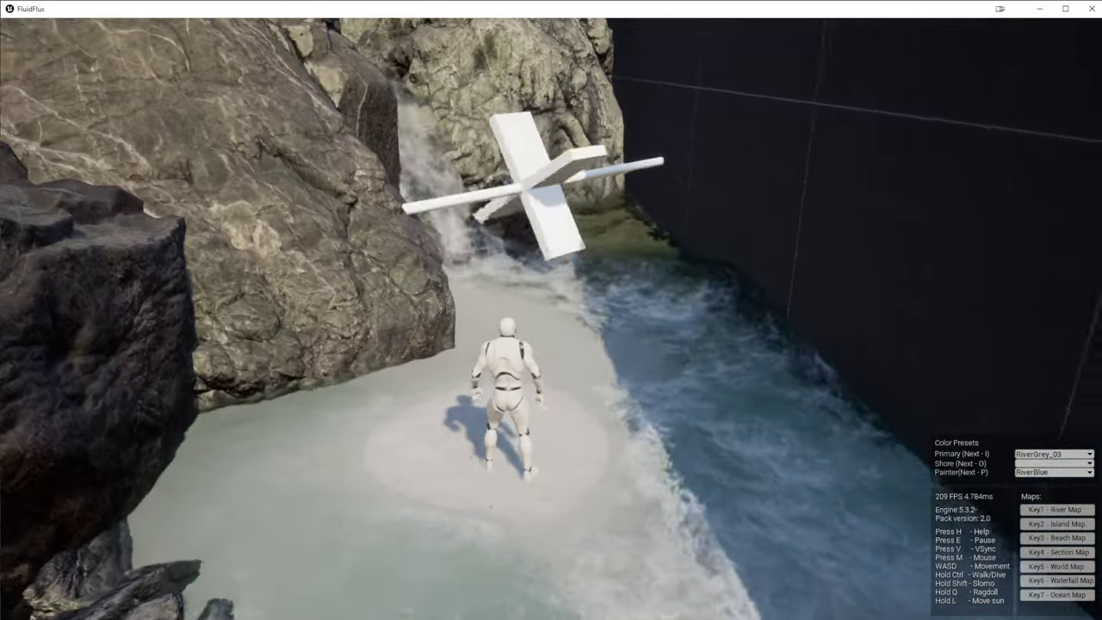
key("w")
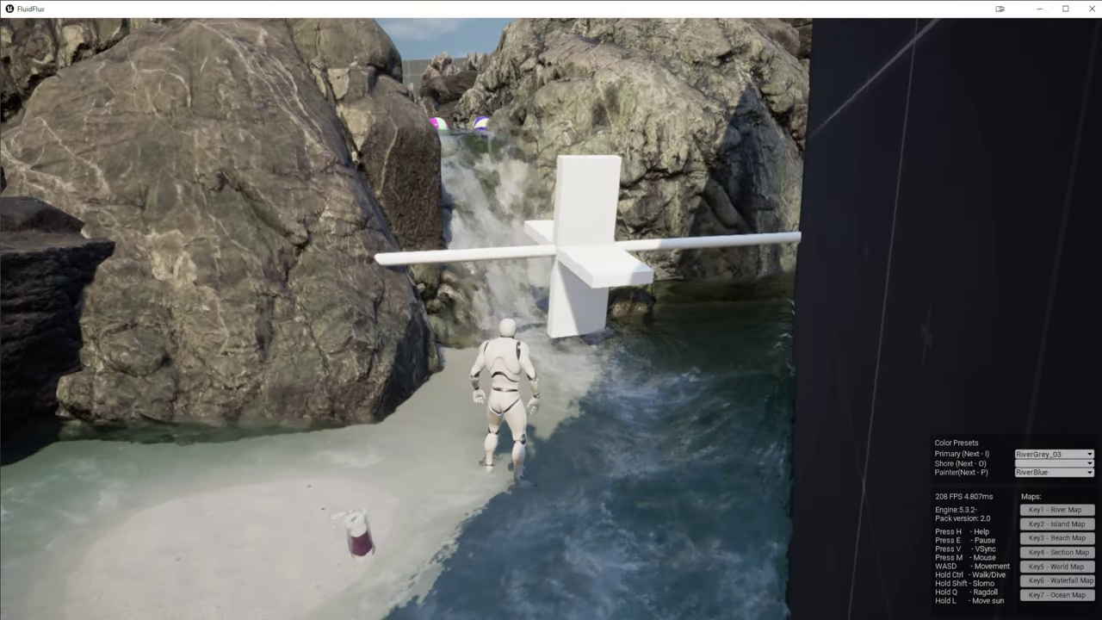
Cross the deeper pool past the sand mound and climb over the rock barrier onto the dry sand beyond
key("w")
key("a")
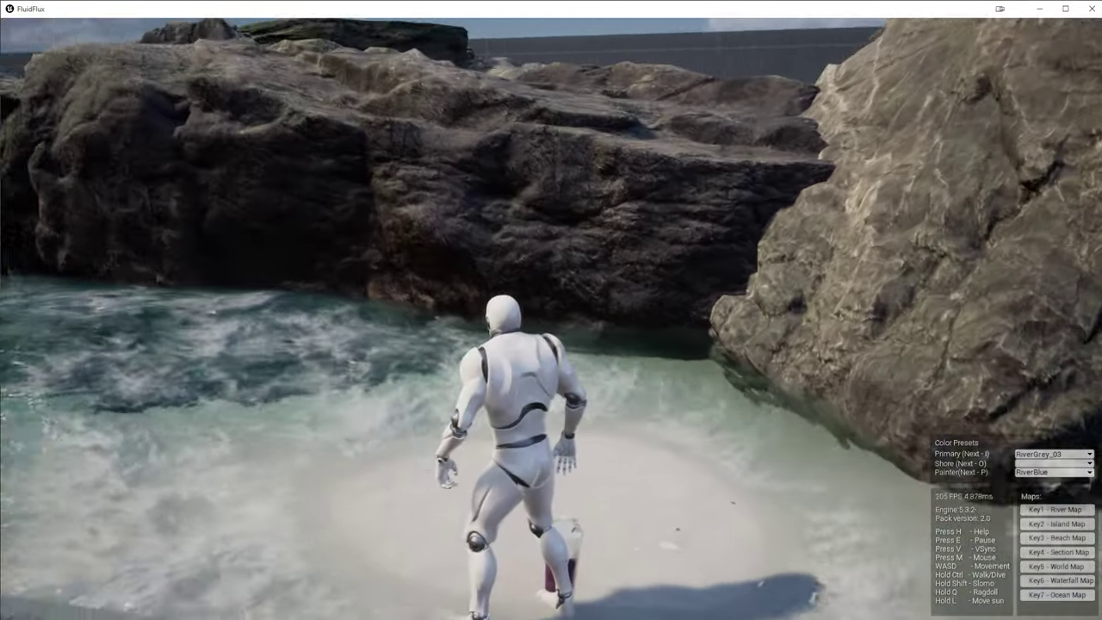
key("w")
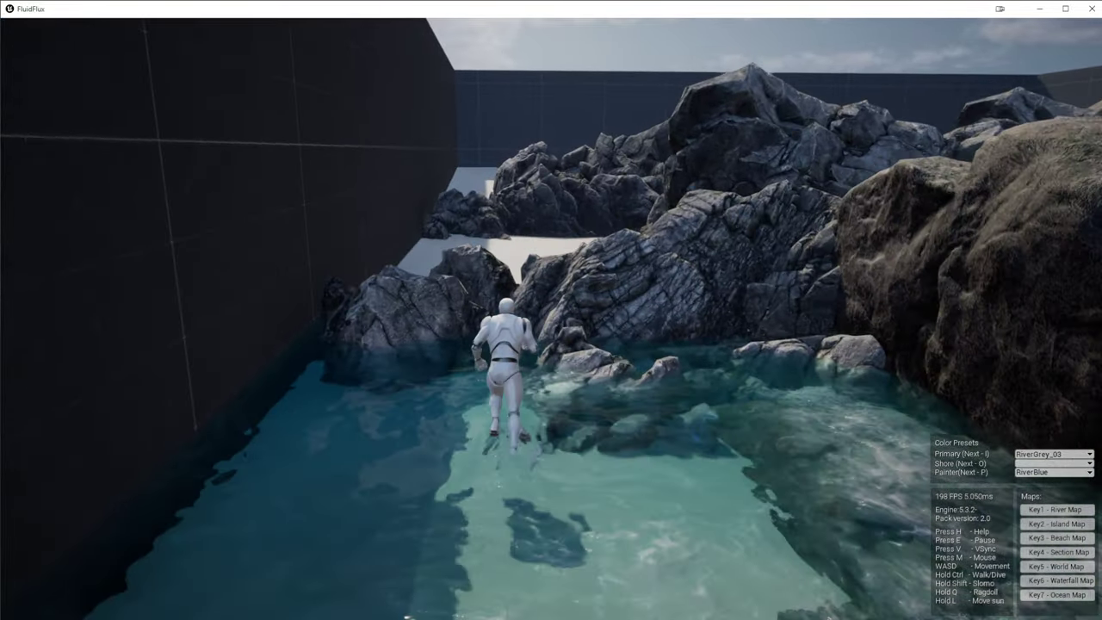
key("space")
key("d")
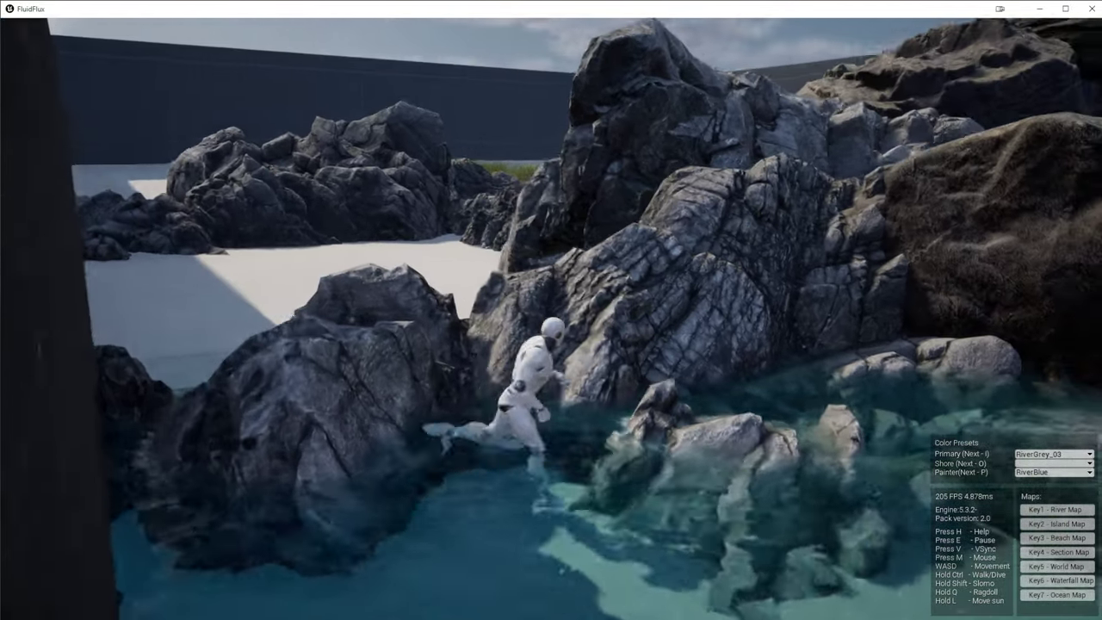
key("w")
key("w")
key("space")
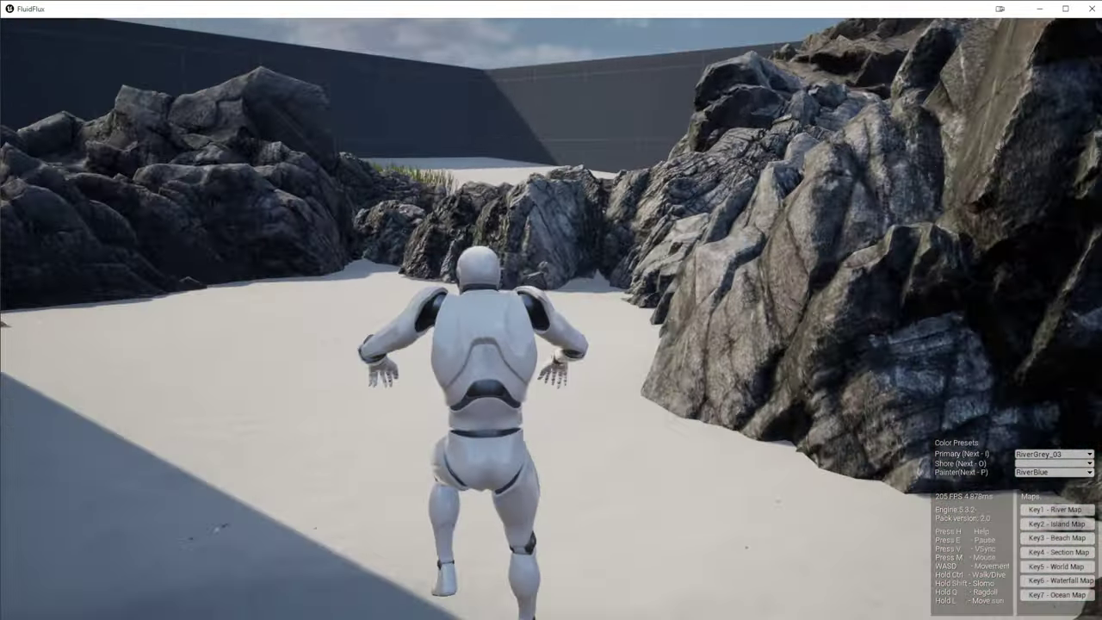
Inspect the water spilling through the rock barrier and run on across the dry sand
key("w")
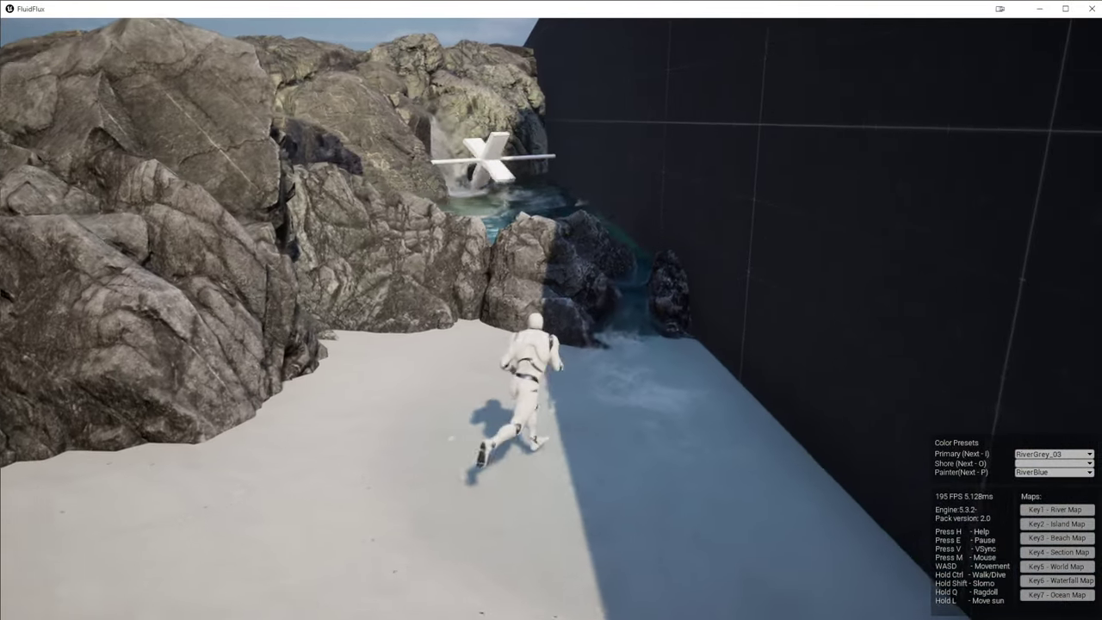
key("a")
key("w")
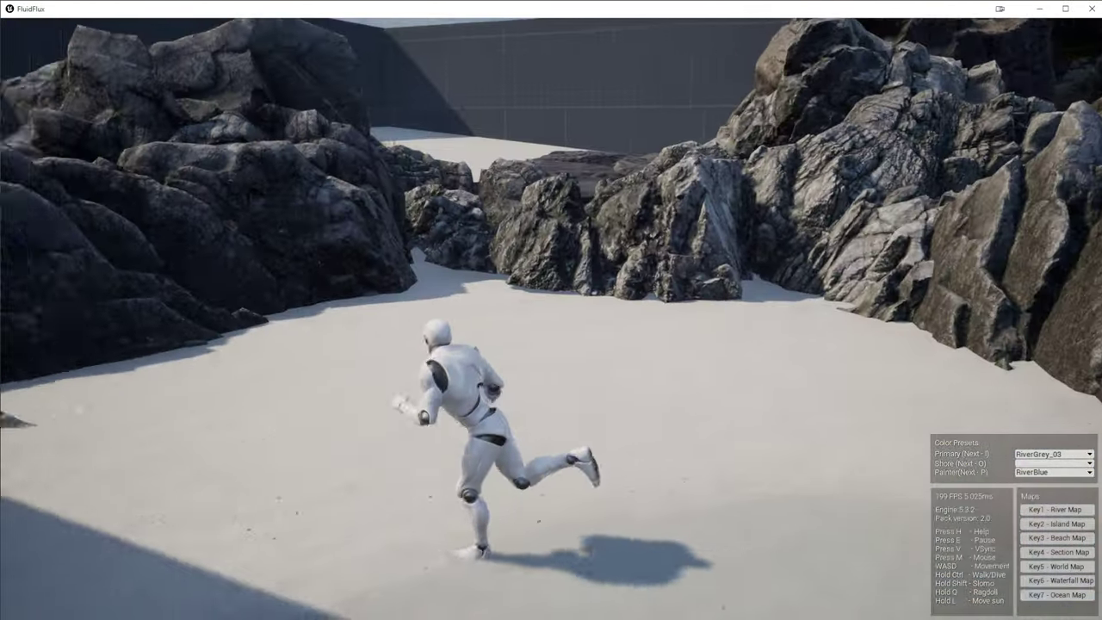
Jump up onto the rocks beside the tall dark wall and continue toward the next dry sand area
key("space")
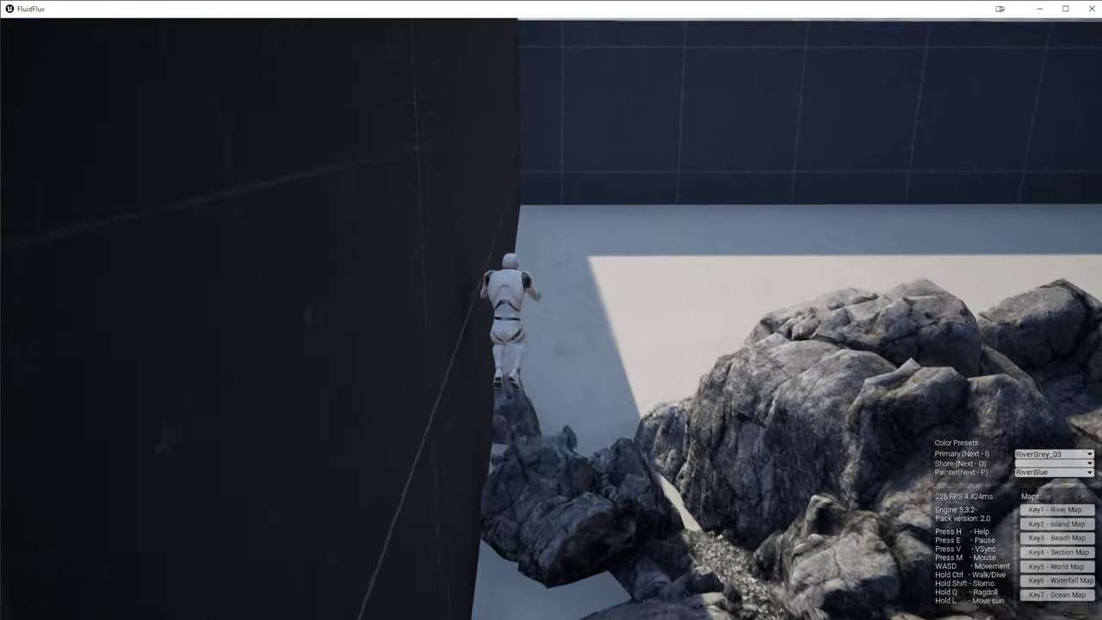
key("w")
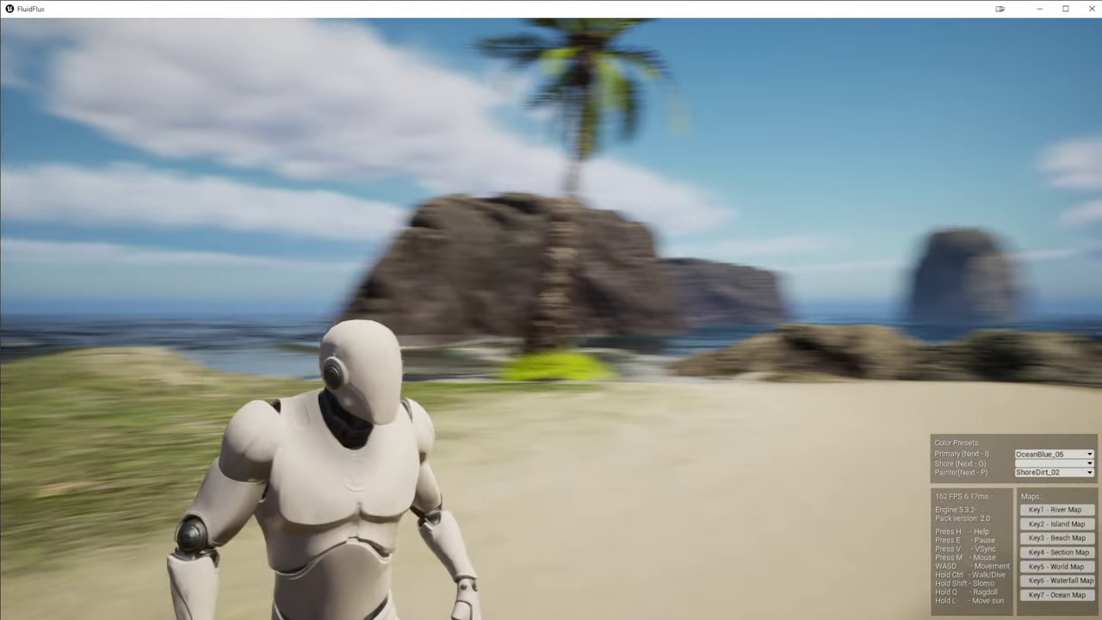
Run across the Island Map beach into the surf and swim out toward the open sea
key("w")
key("w")
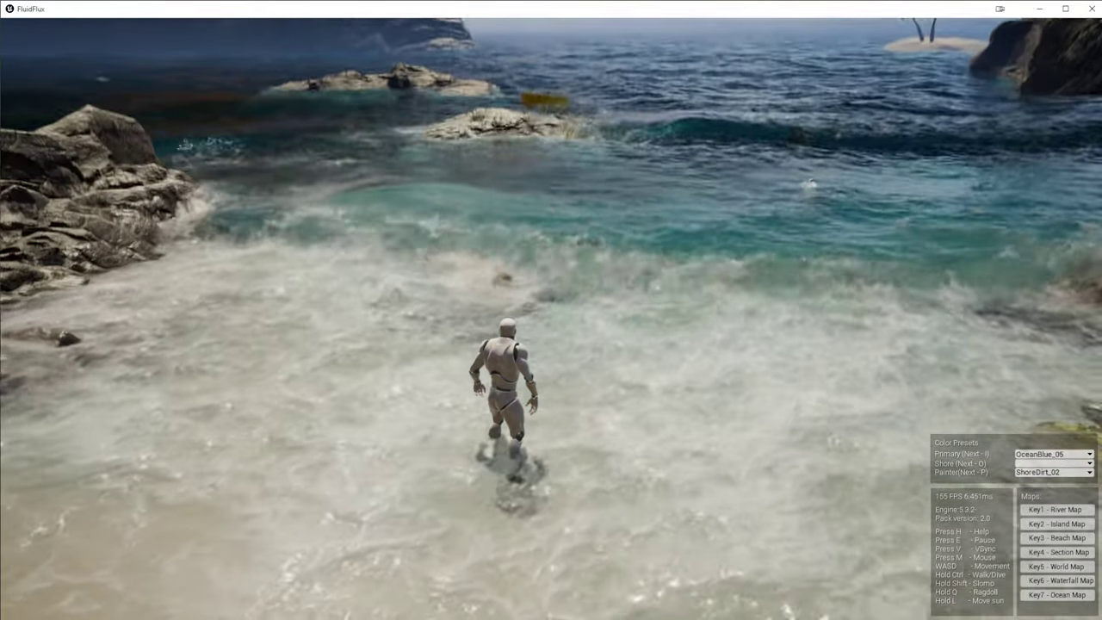
key("w")
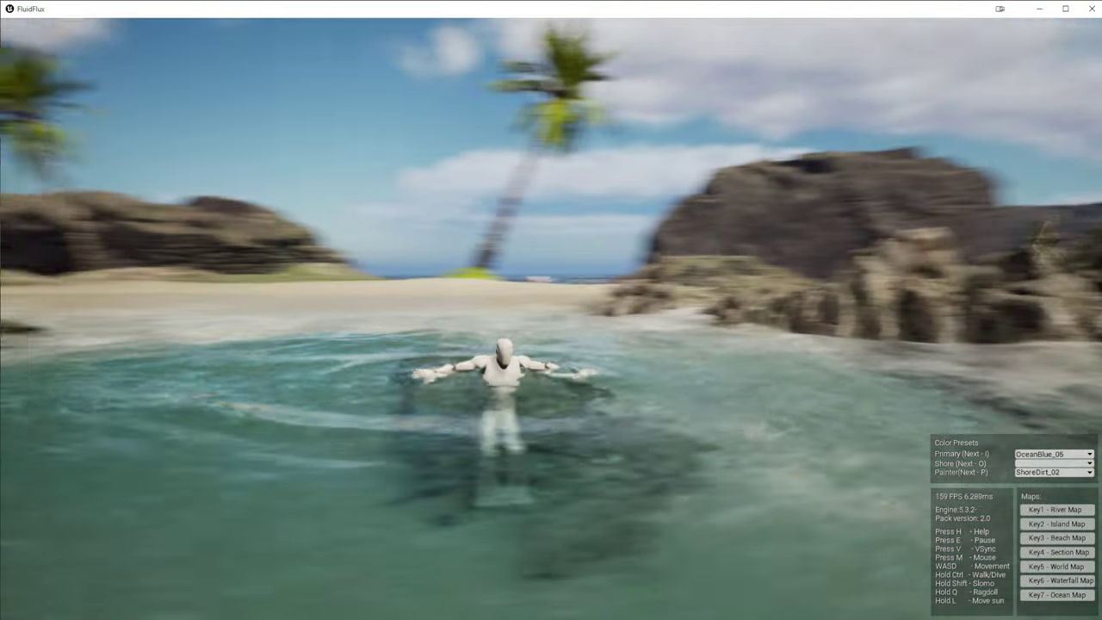
key("w")
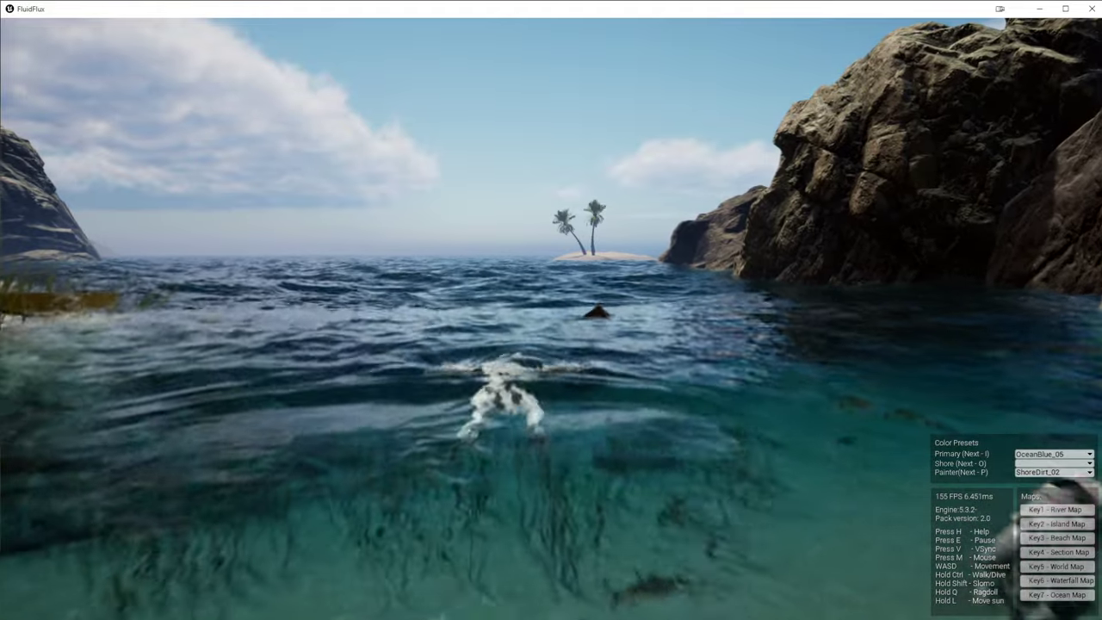
Swim back to the palm beach and run along the waterline to inspect the waves washing ashore
key("d")
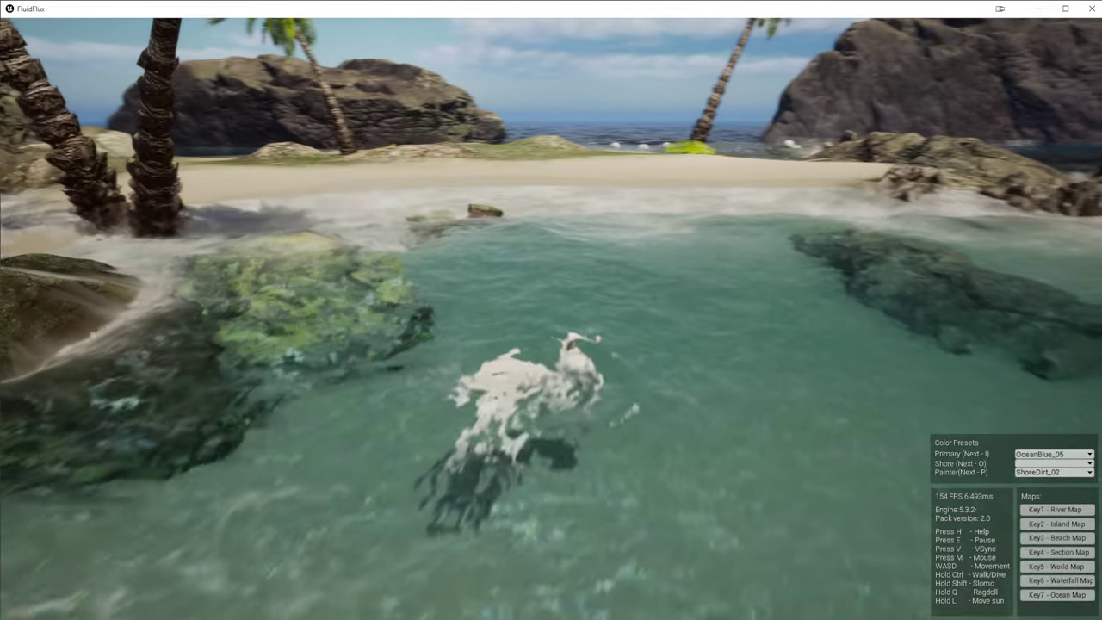
key("w")
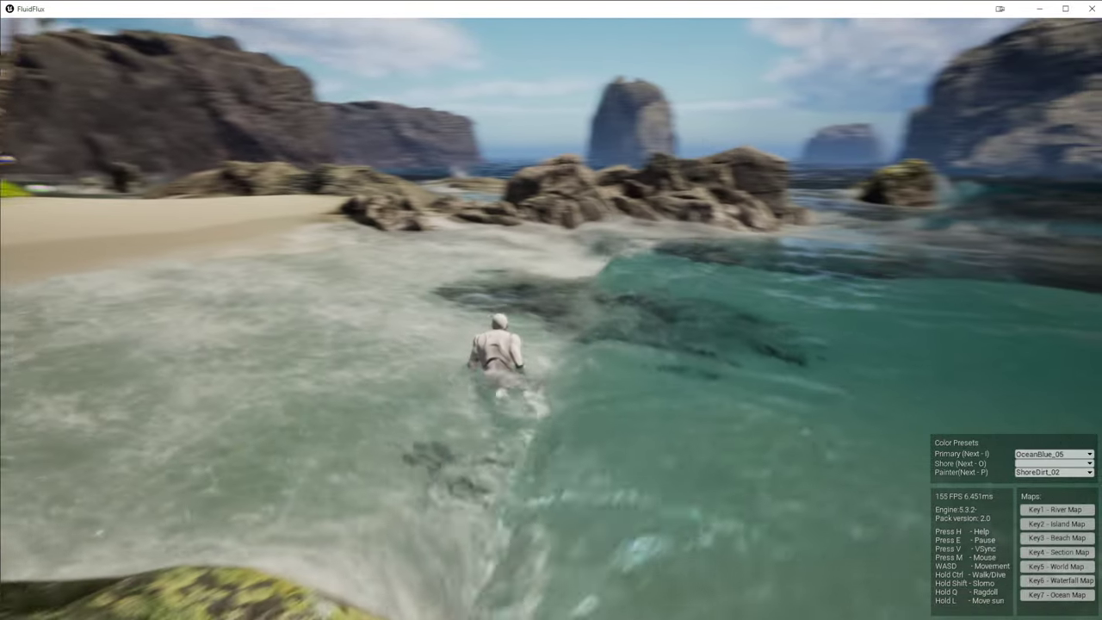
key("w")
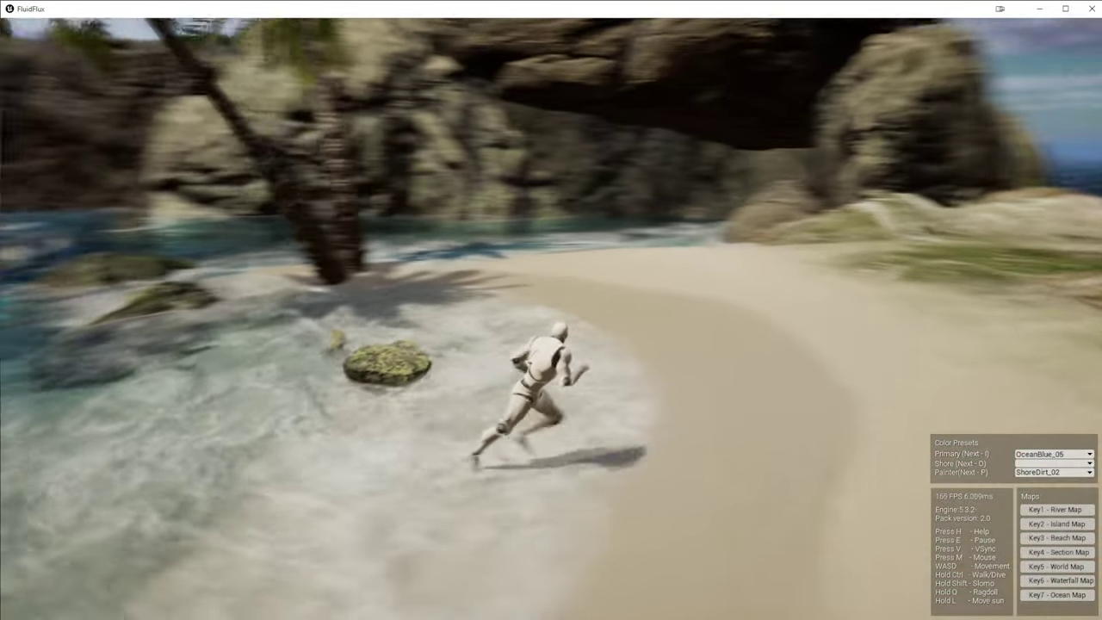
key("a")
key("w")
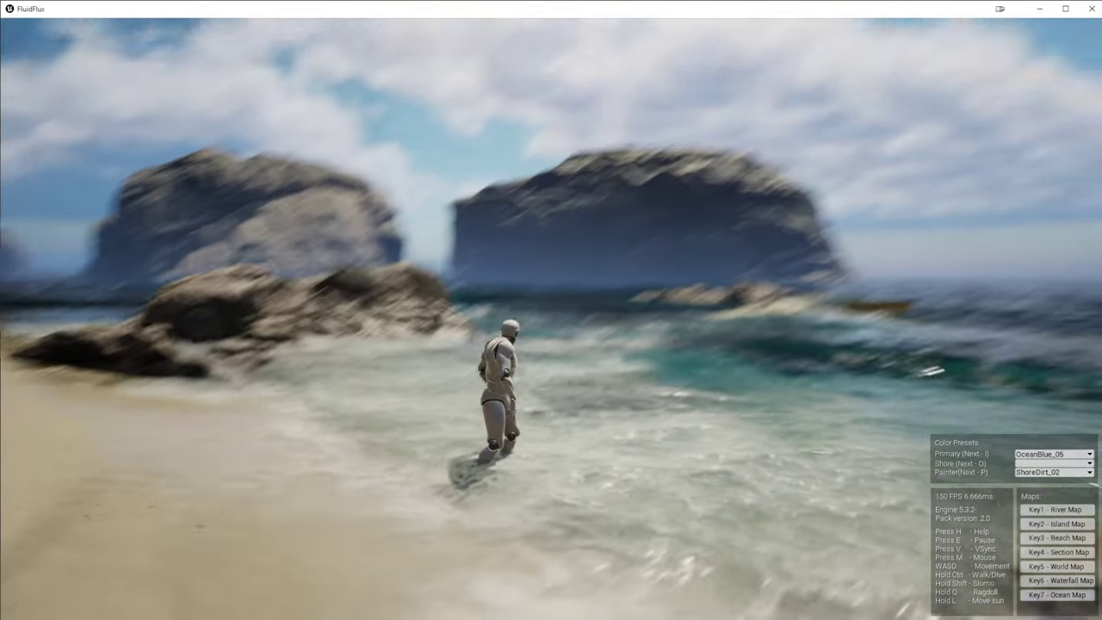
Wade through the shallow surf facing the sea to examine the breaking waves and foam
key("s")
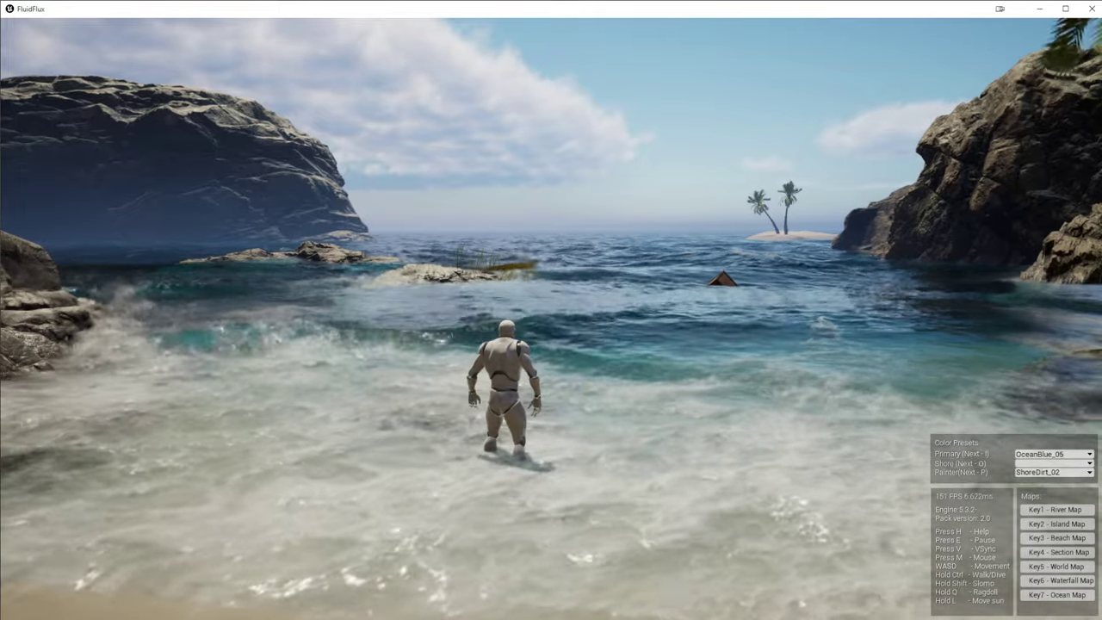
key("w")
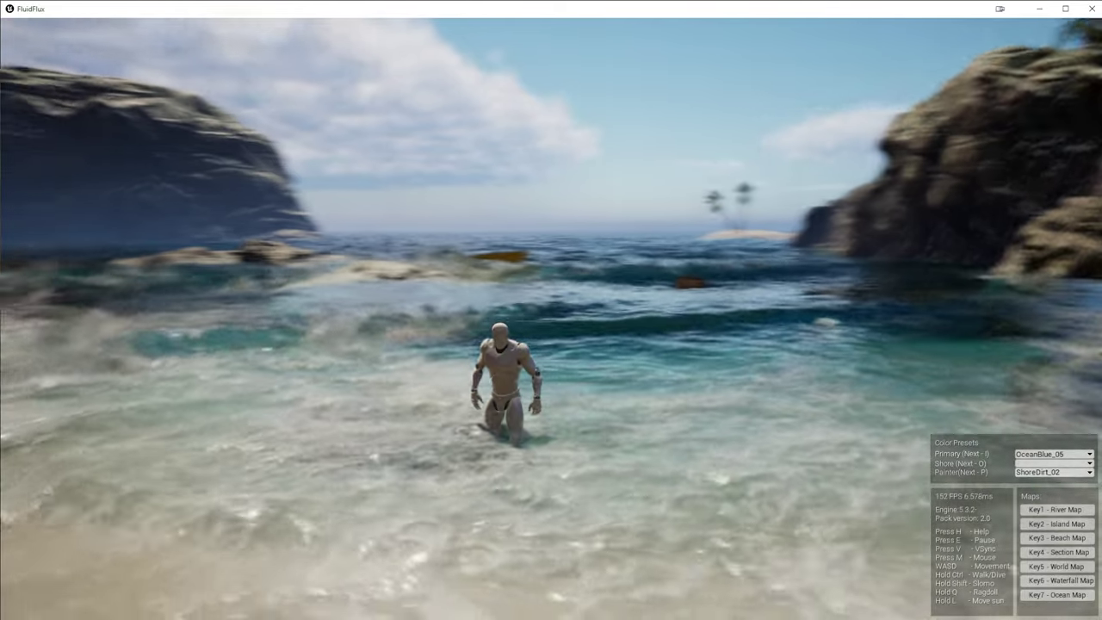
key("w")
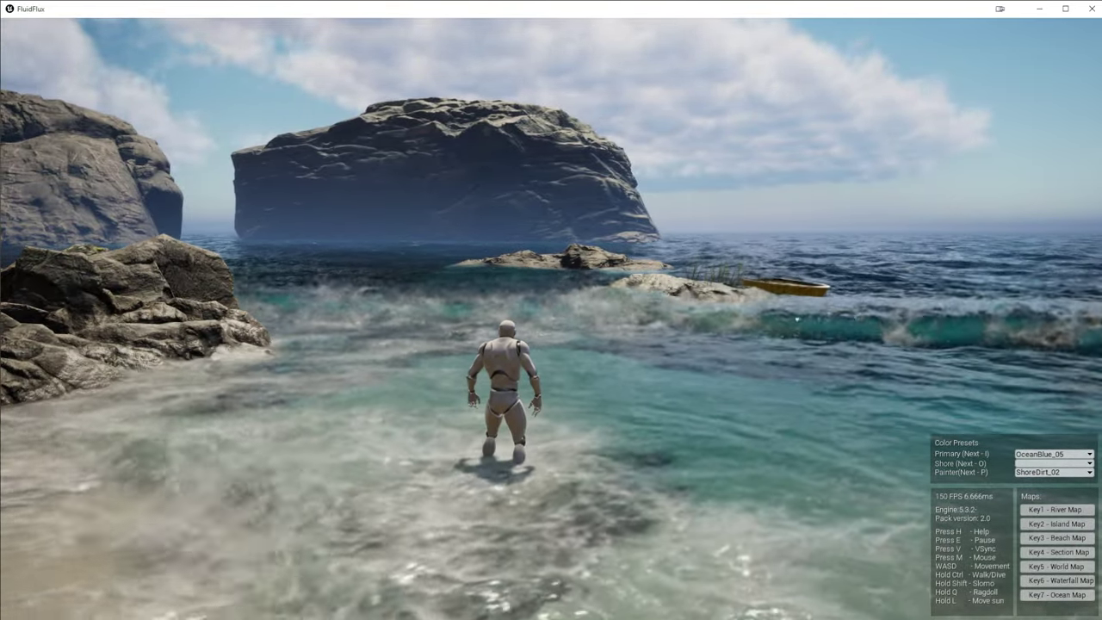
key("w")
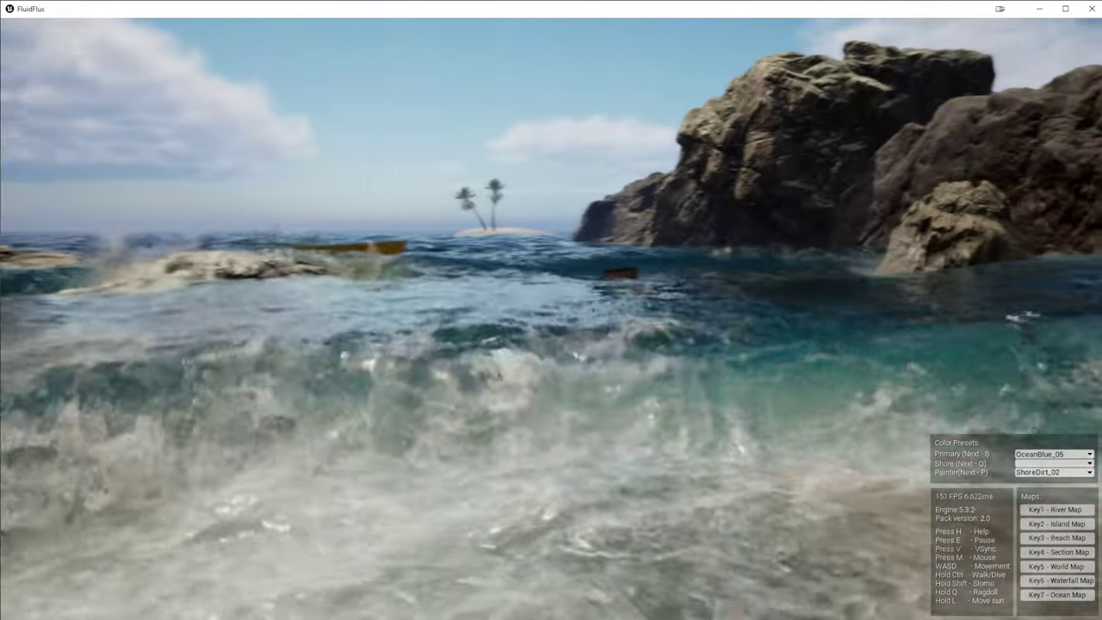
Swim back through the bay and cross the sand toward the grassy patch and the far shore with beach balls
key("w")
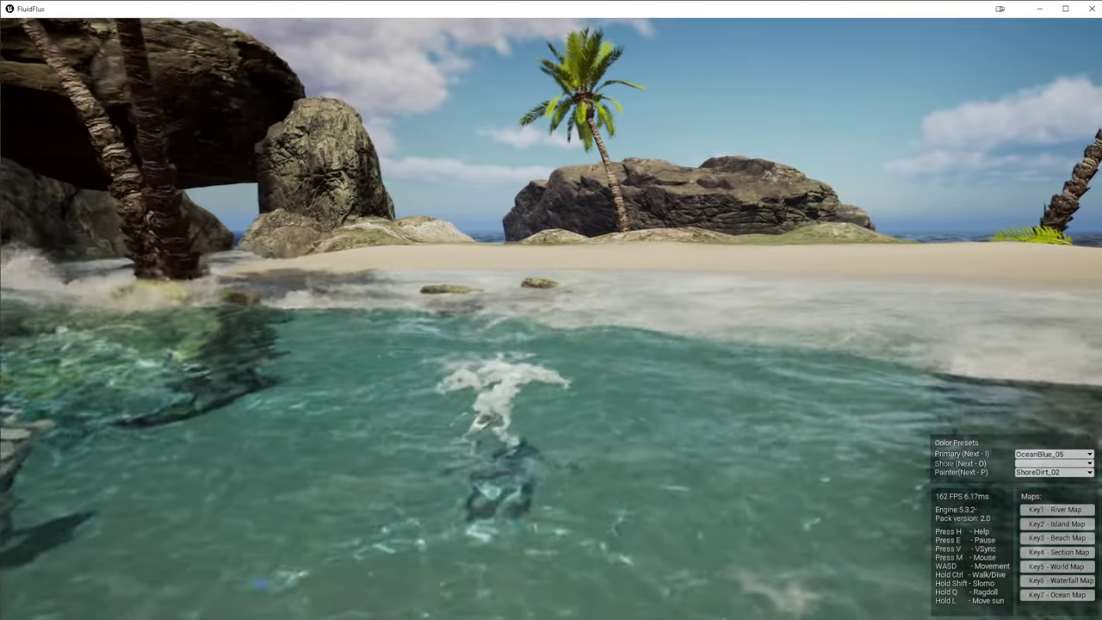
key("w")
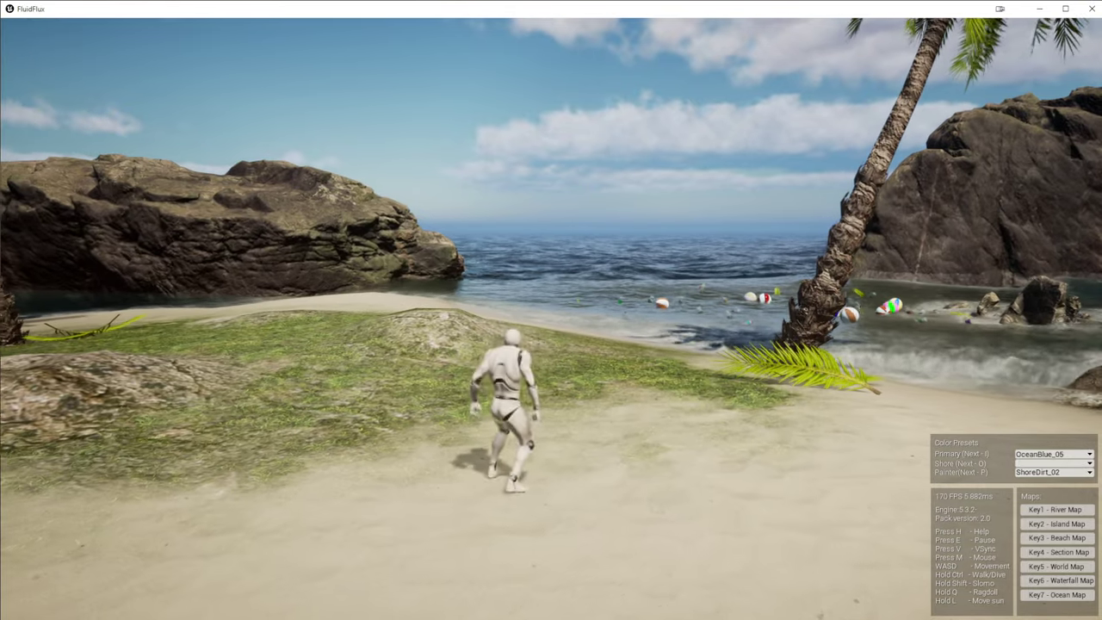
key("w")
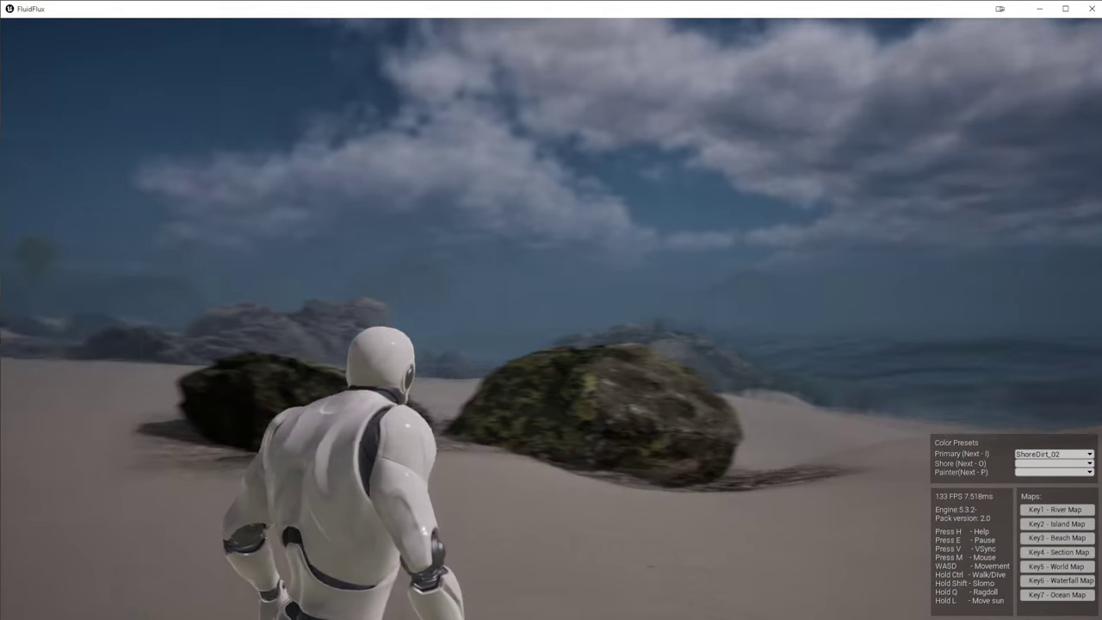
Explore the Beach Map's rough water past the mossy boulder and dive under near the yellow boat
key("w")
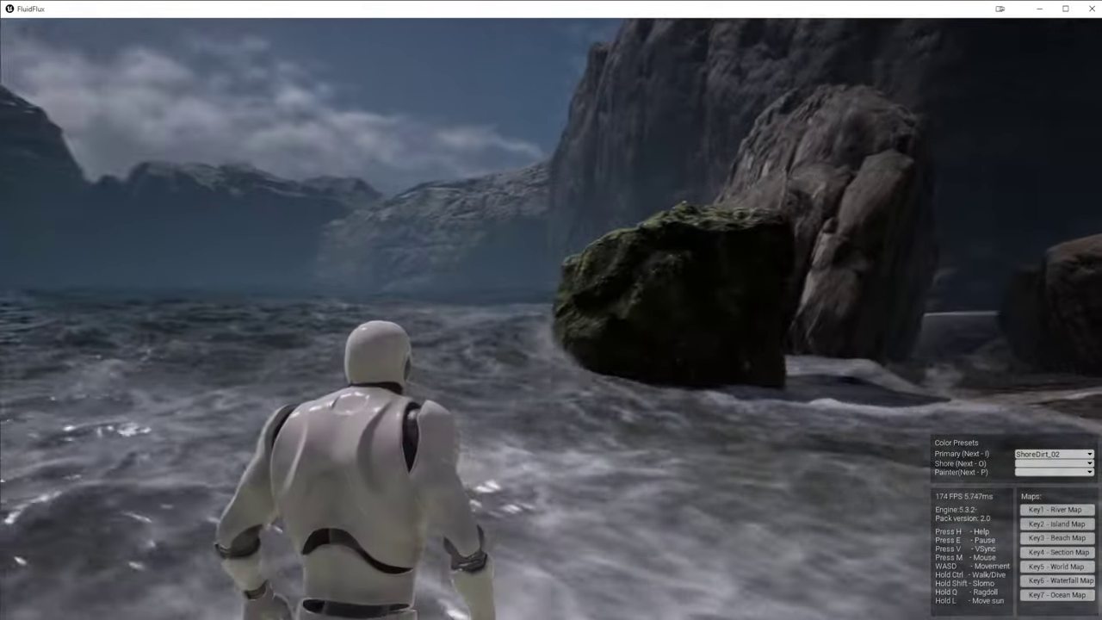
key("d")
key("w")
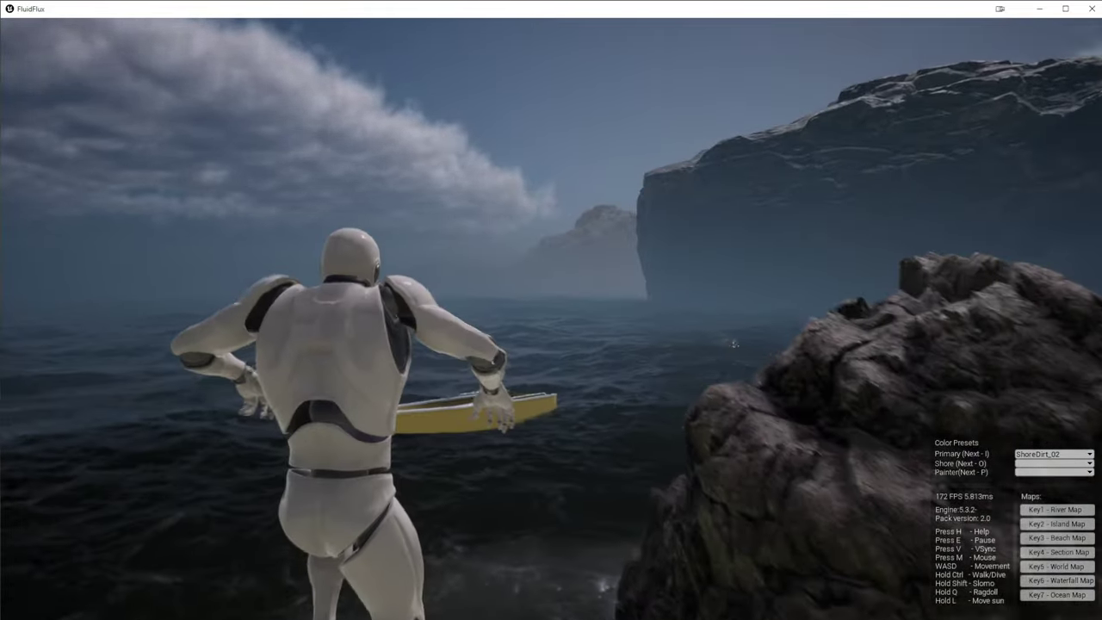
key("ctrl")
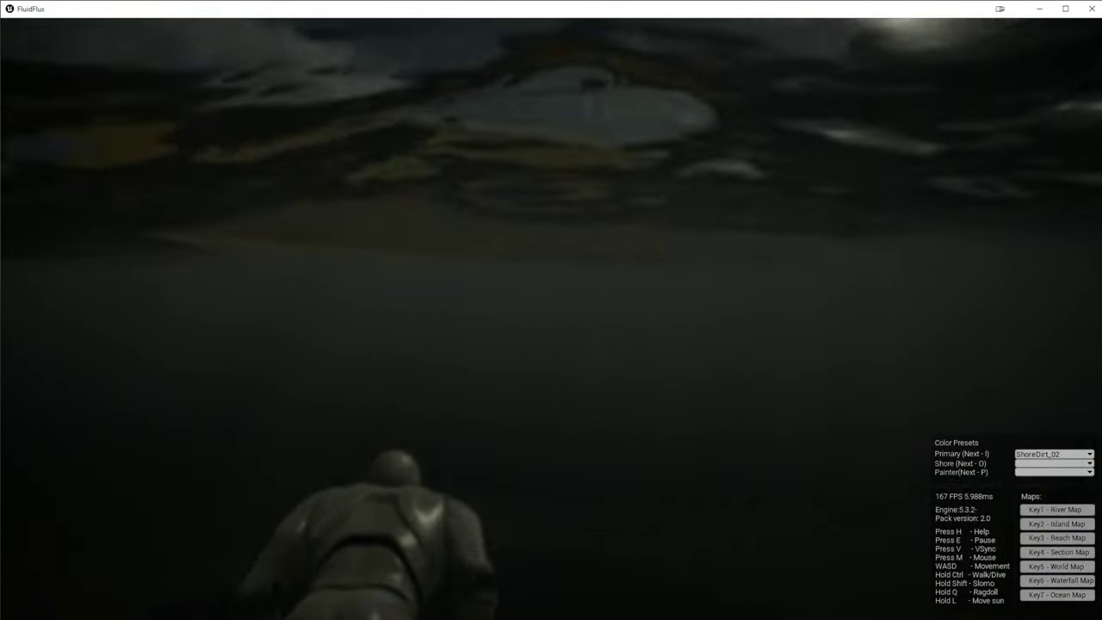
Load the Section Map, approach the reeds in the shallows, and cycle the primary color preset to RiverRed
key("4")
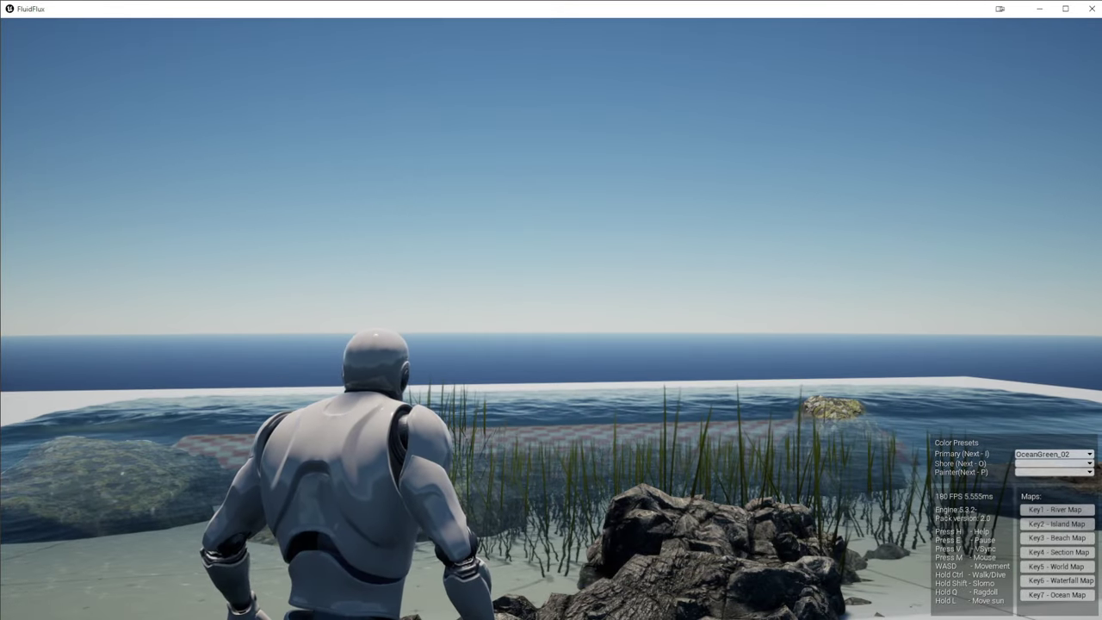
key("w")
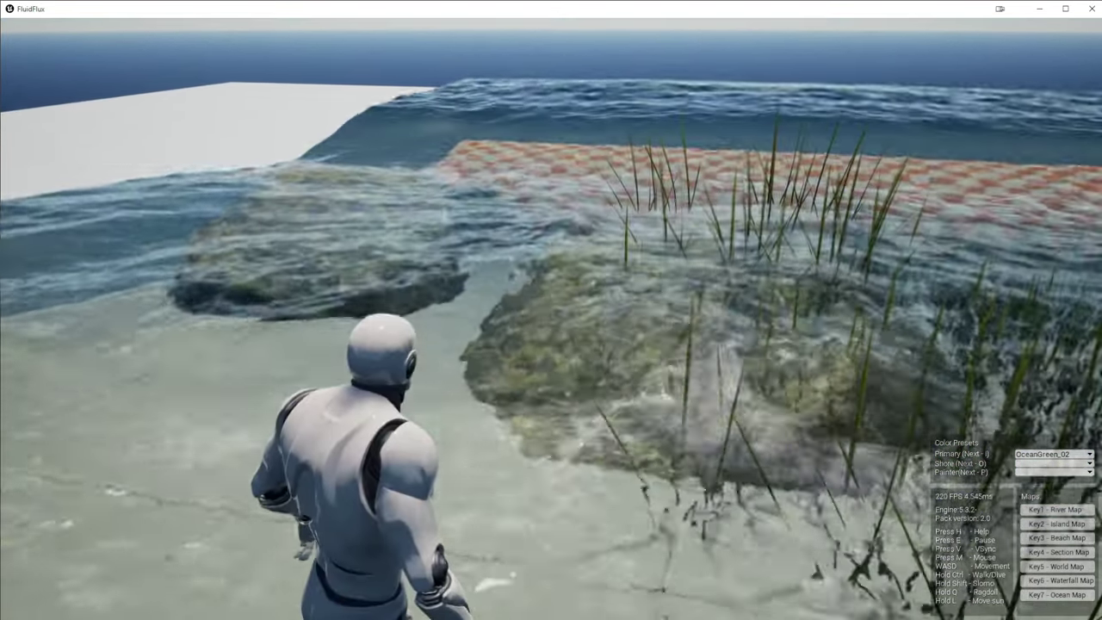
key("i")
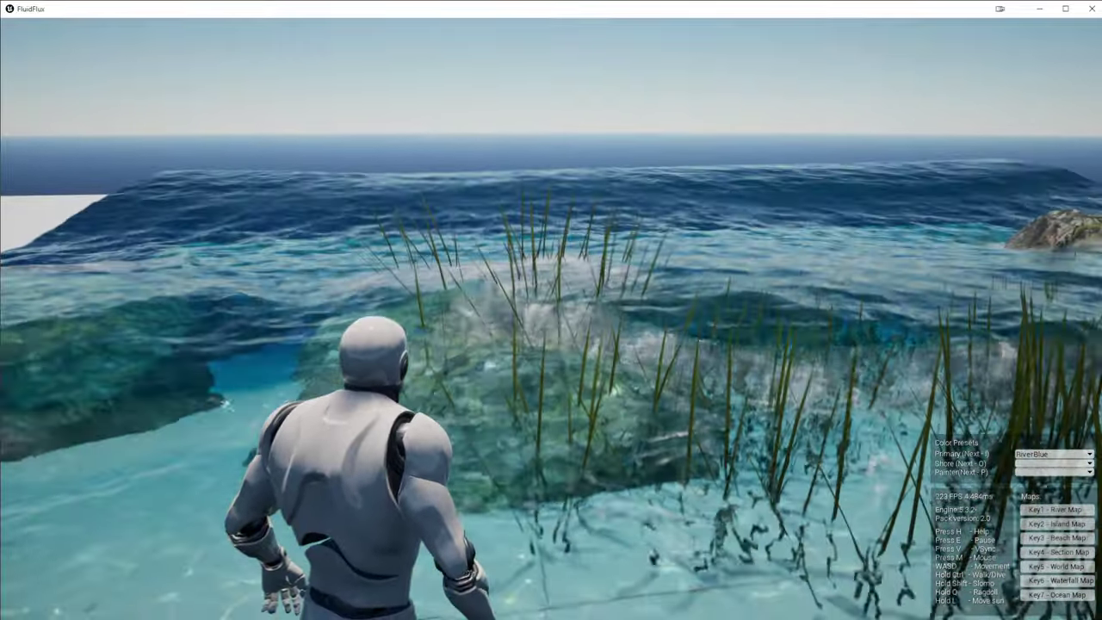
key("i")
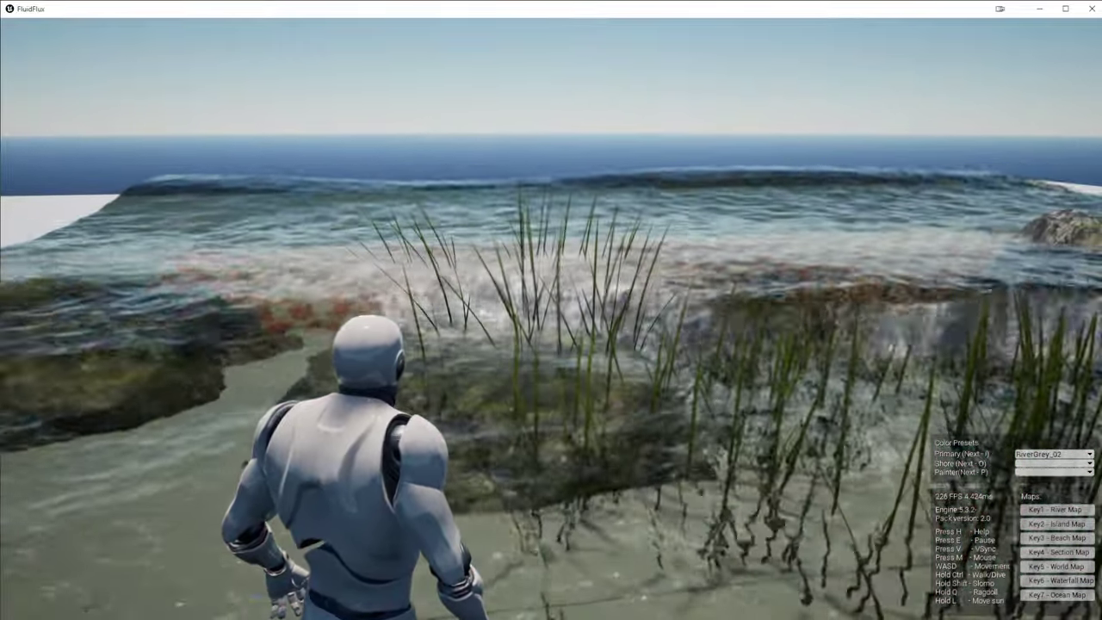
key("i")
key("i")
key("i")
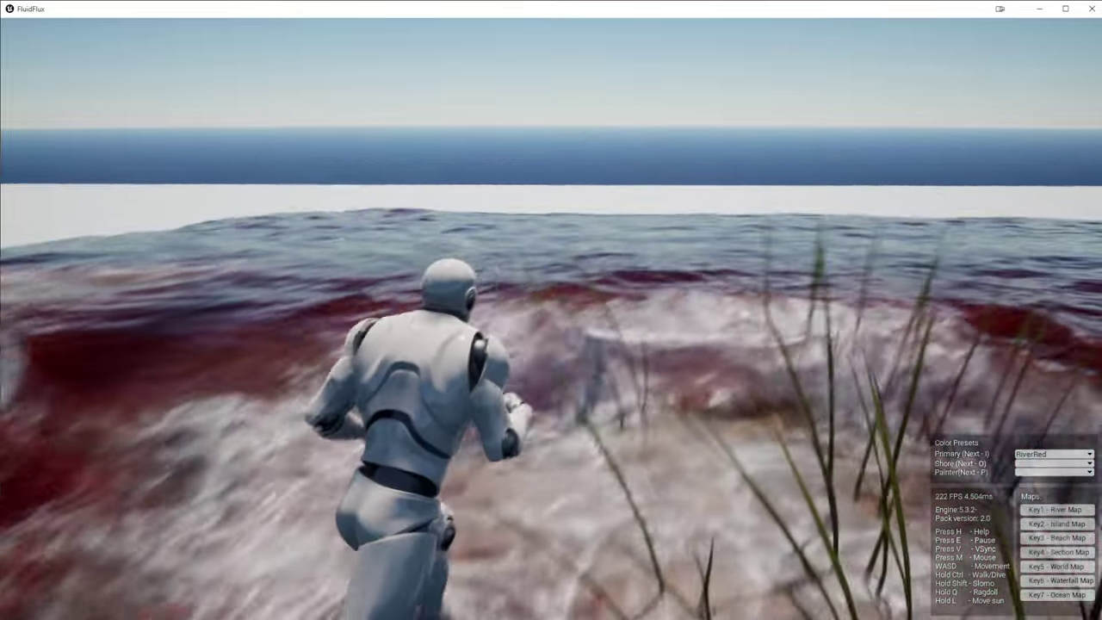
Dive through the red water and leave the section to view its cutaway side from farther back
key("ctrl")
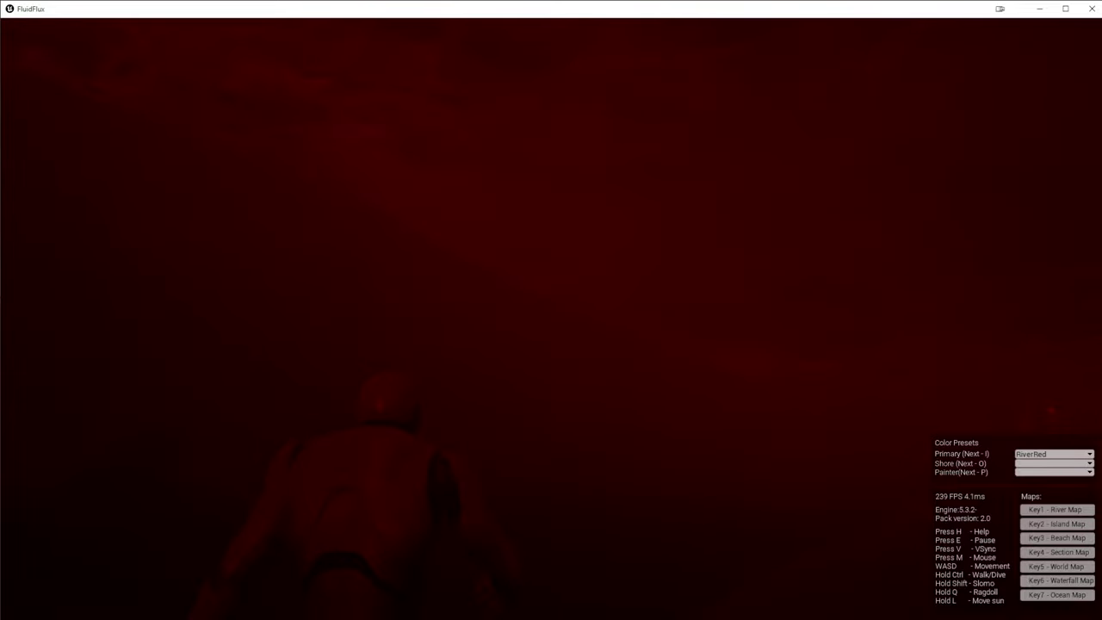
key("w")
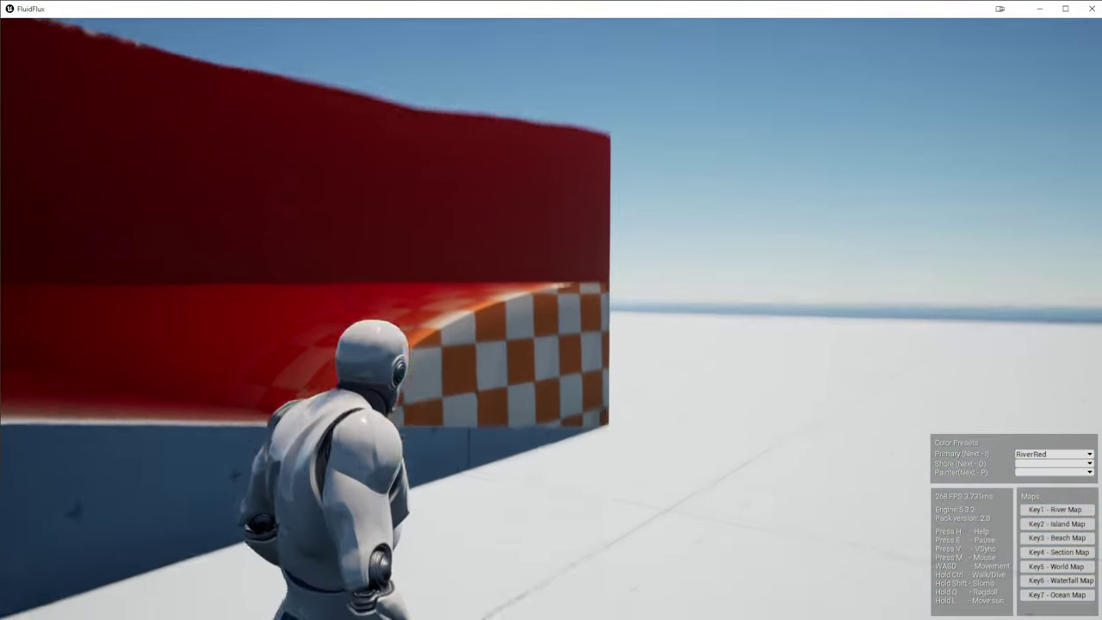
scroll(551, 318, "down", 5)
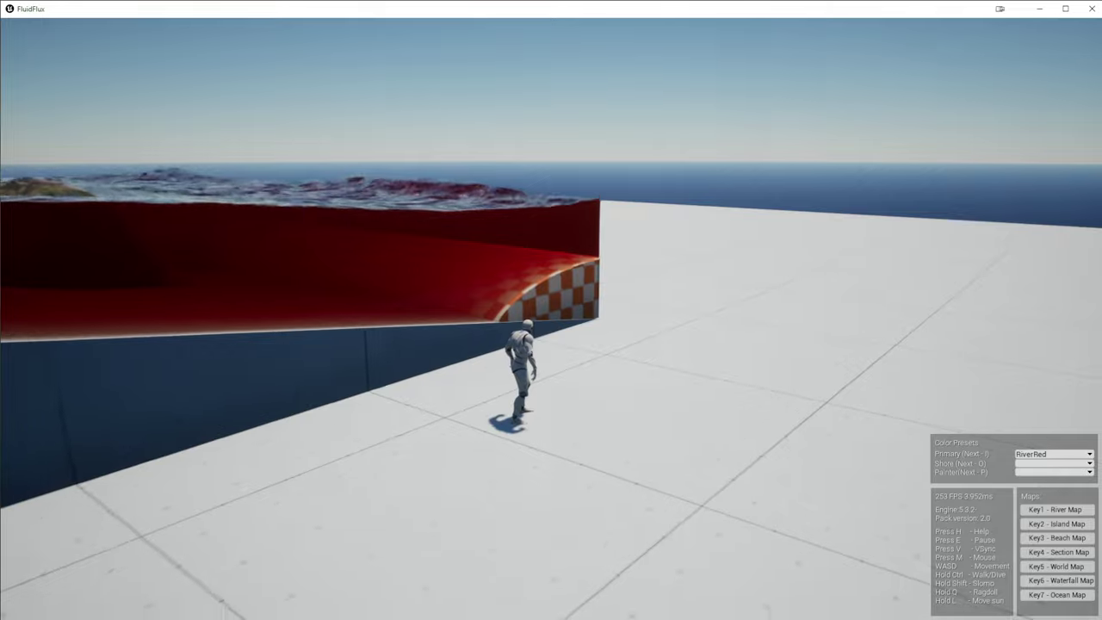
Run around the corner of the water section to inspect the red cross-section above the checkered base
key("d")
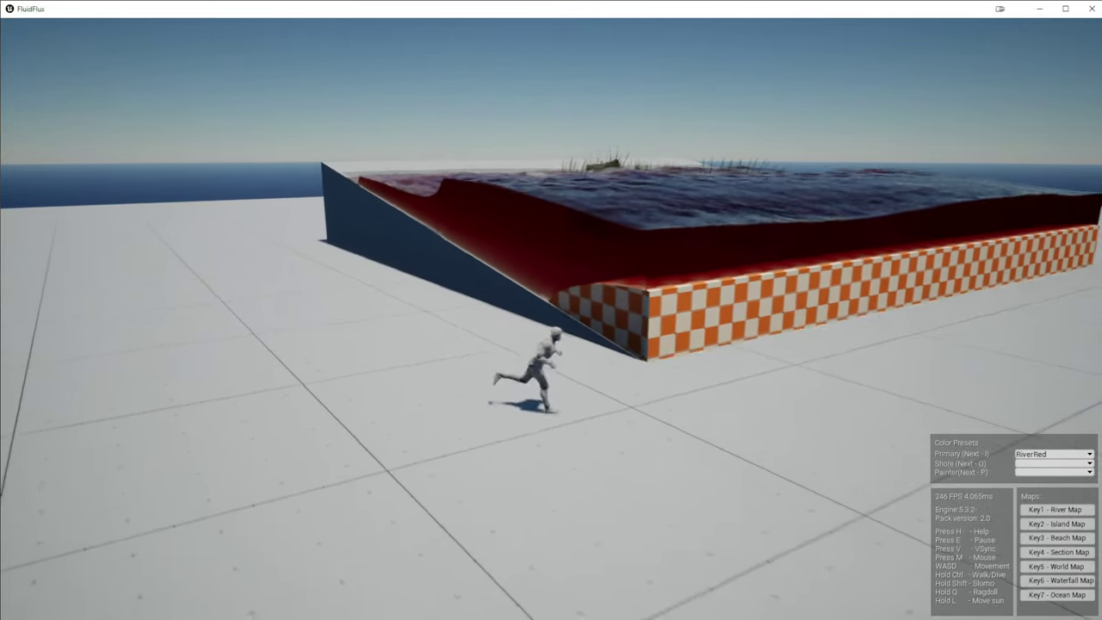
key("a")
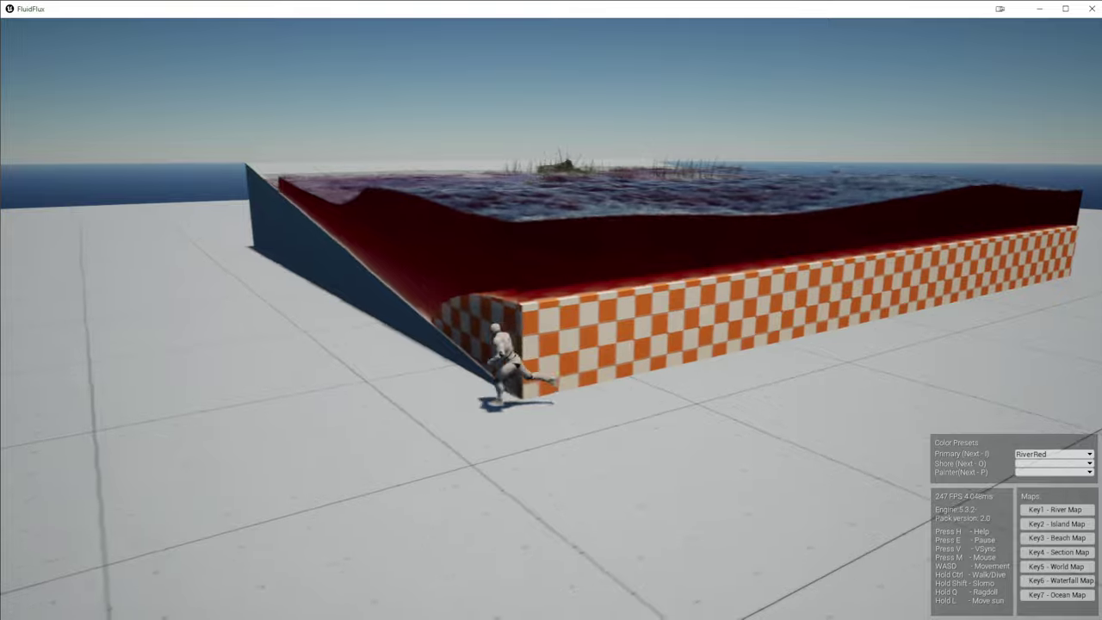
key("w")
key("a")
key("w")
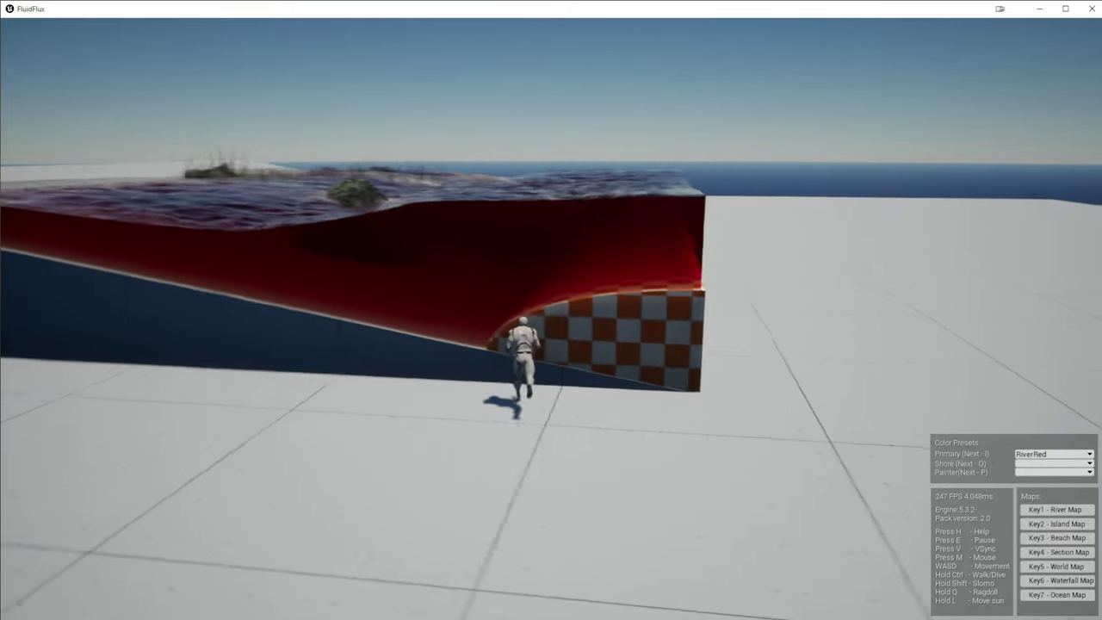
key("a")
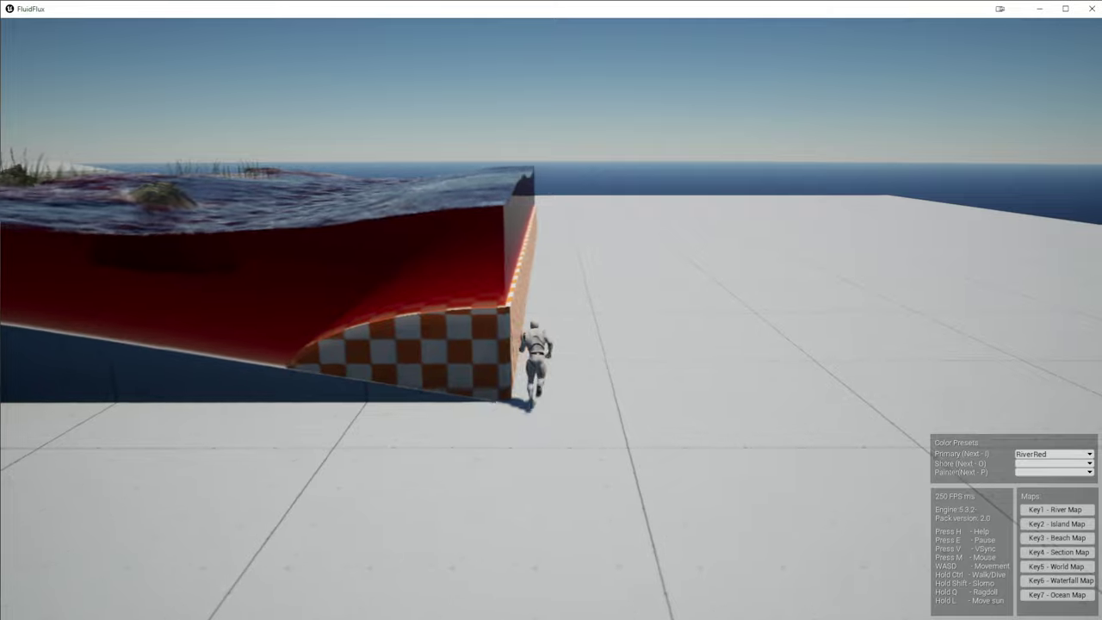
Run along the checkered wall of the water section and jump against it to try to get back up
key("d")
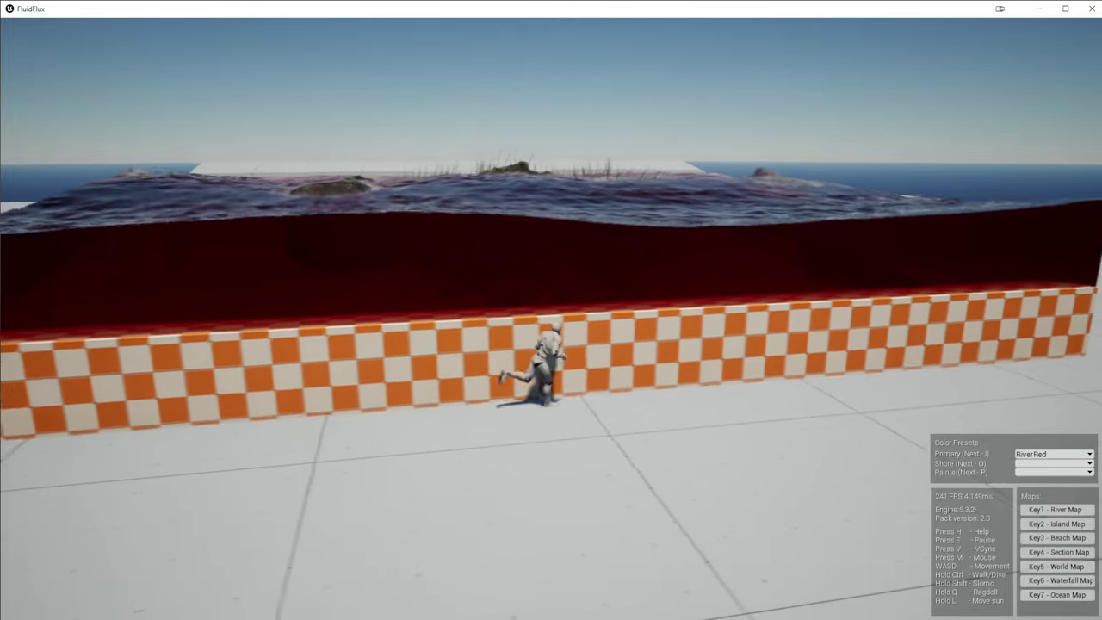
key("w")
key("space")
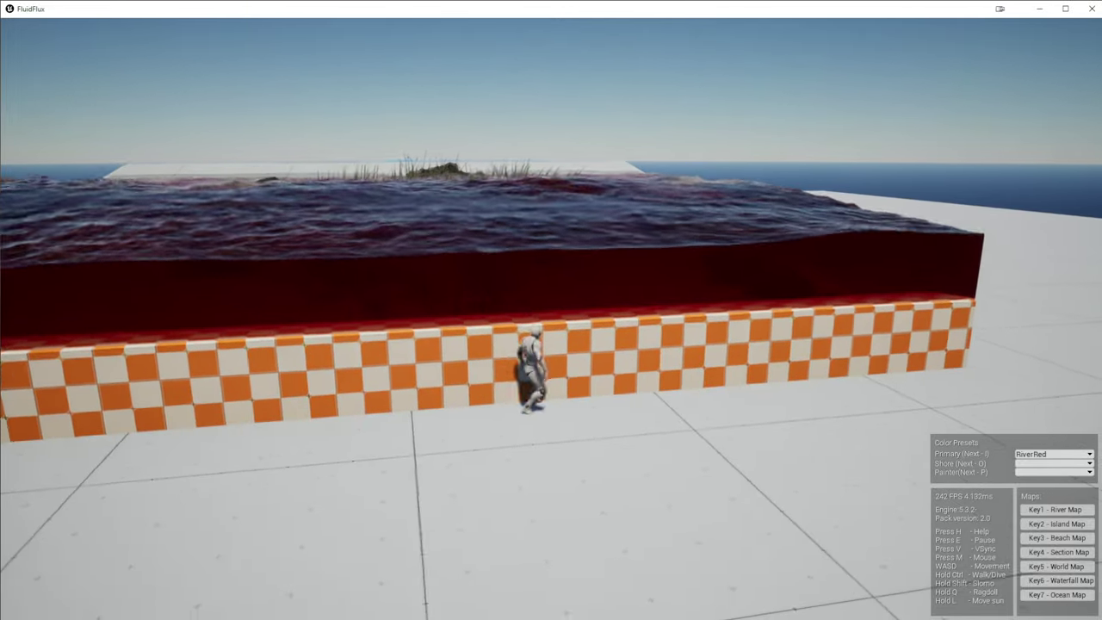
key("d")
key("space")
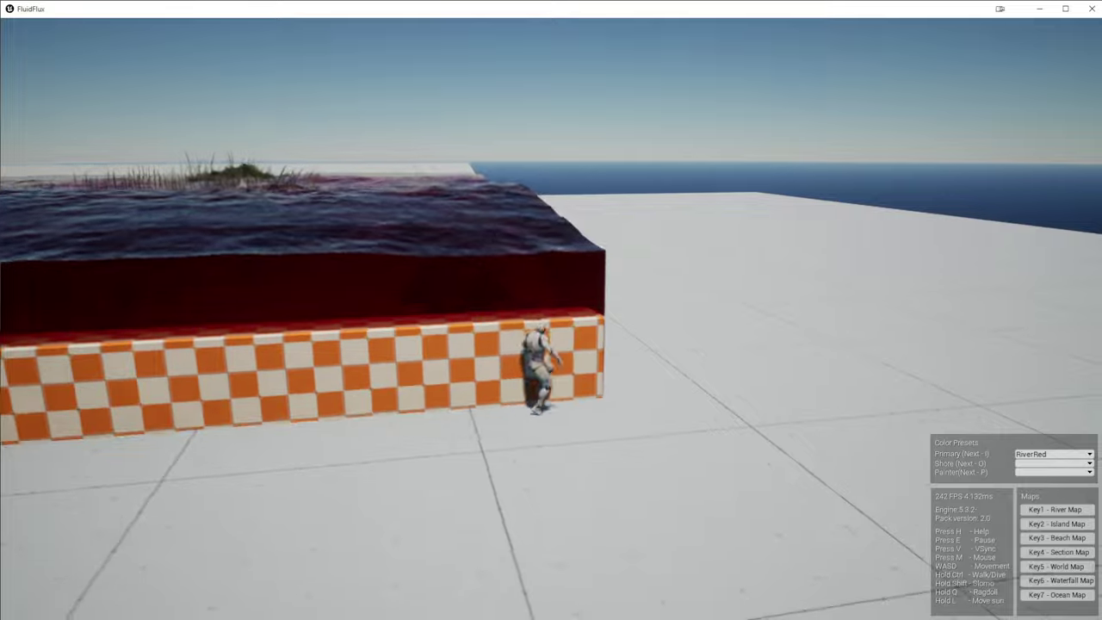
key("space")
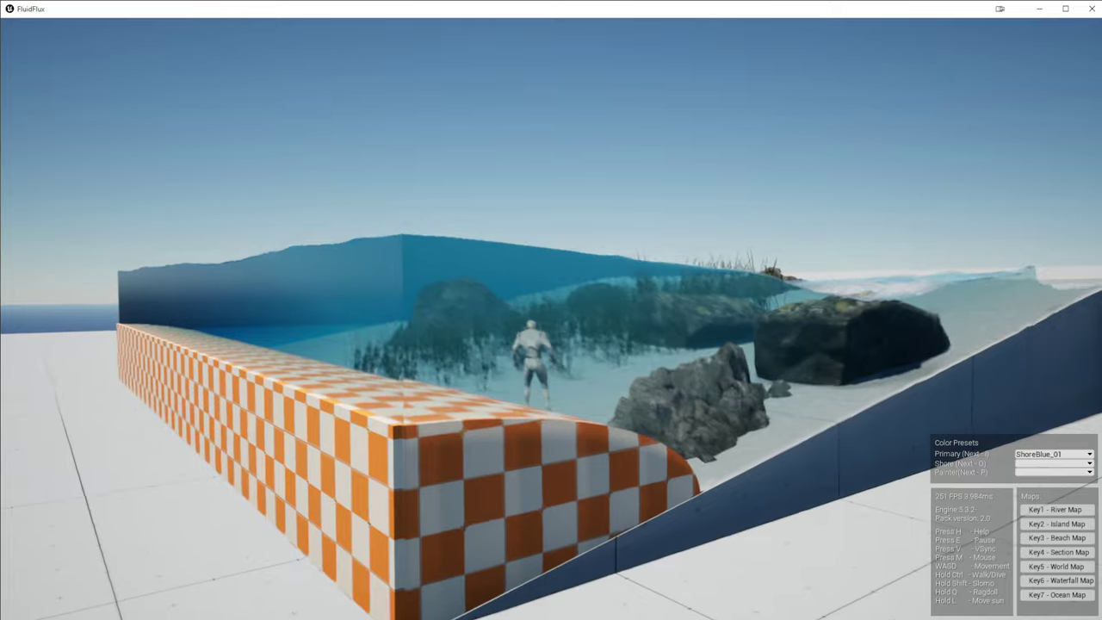
Cycle the primary color preset through ShoreBlue_02 and ShoreDirt_01 to ShoreGreen_02
key("i")
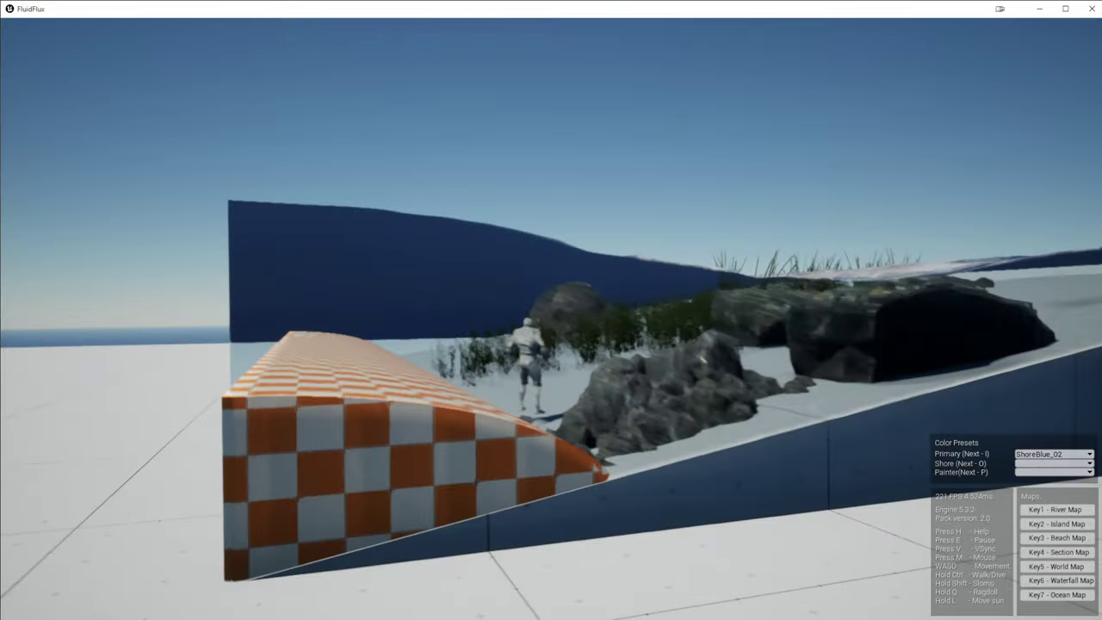
key("i")
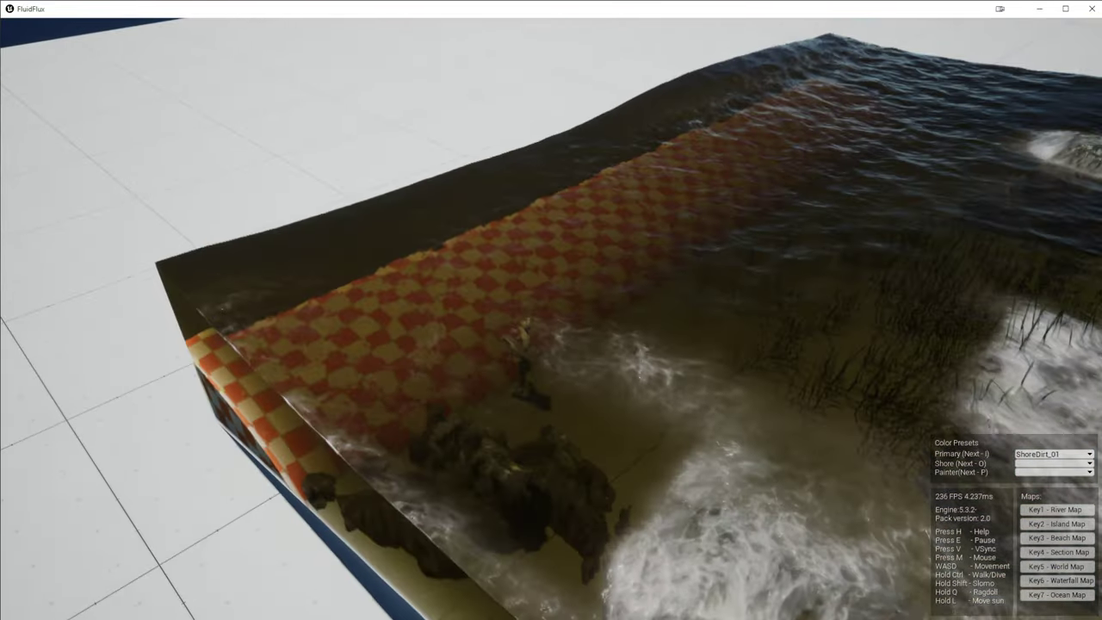
key("i")
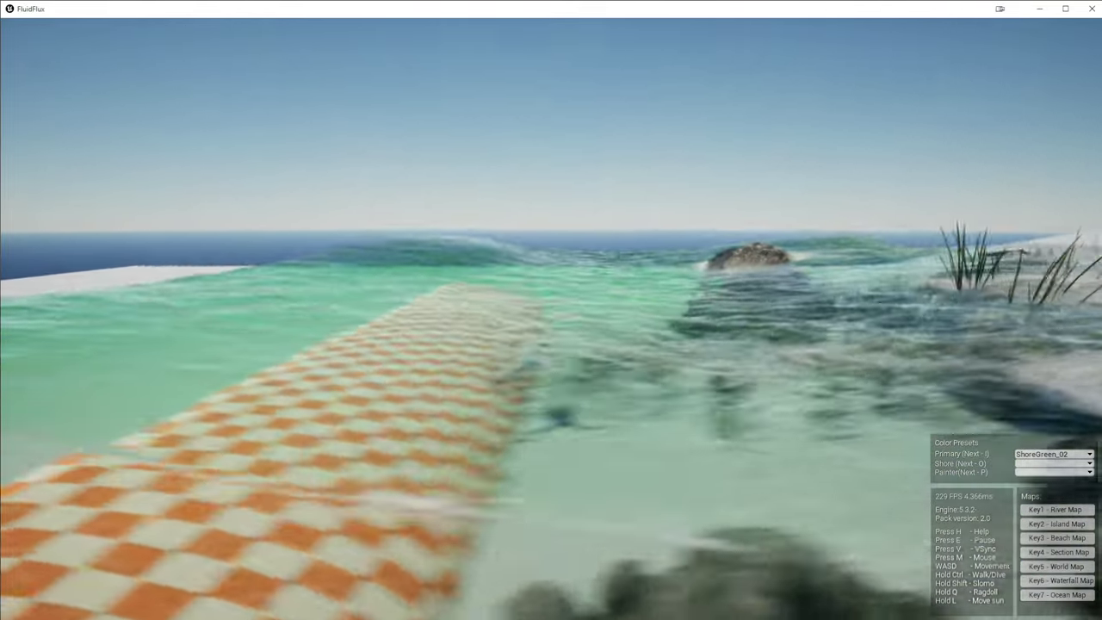
Swim through the green water, leave the section, and jump along its blue side wall back toward the checkered end
key("w")
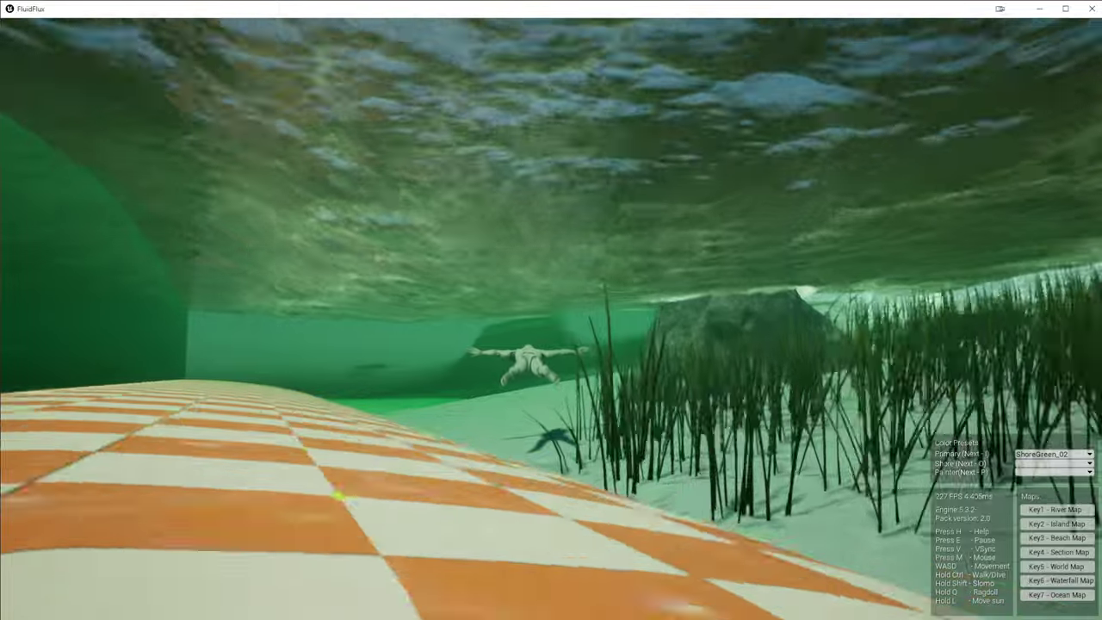
key("w")
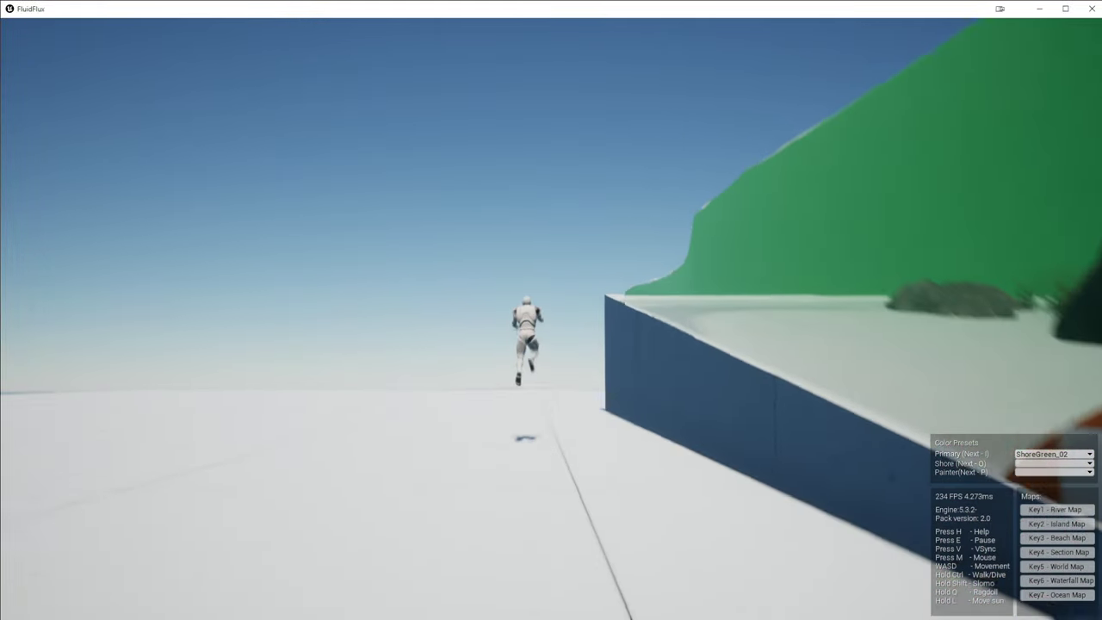
key("space")
key("space")
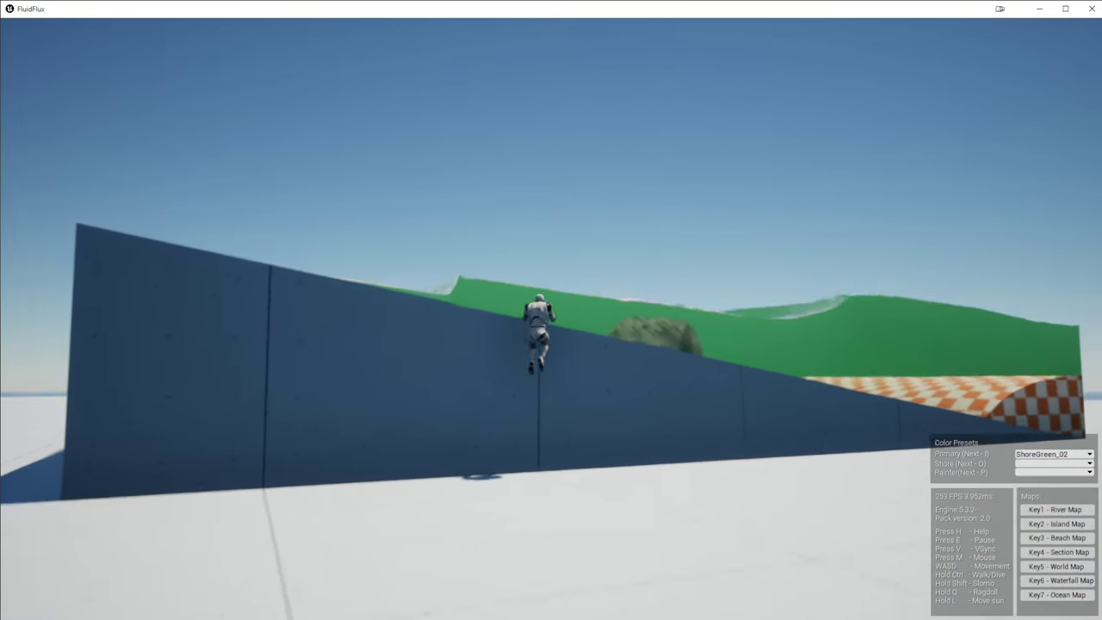
key("space")
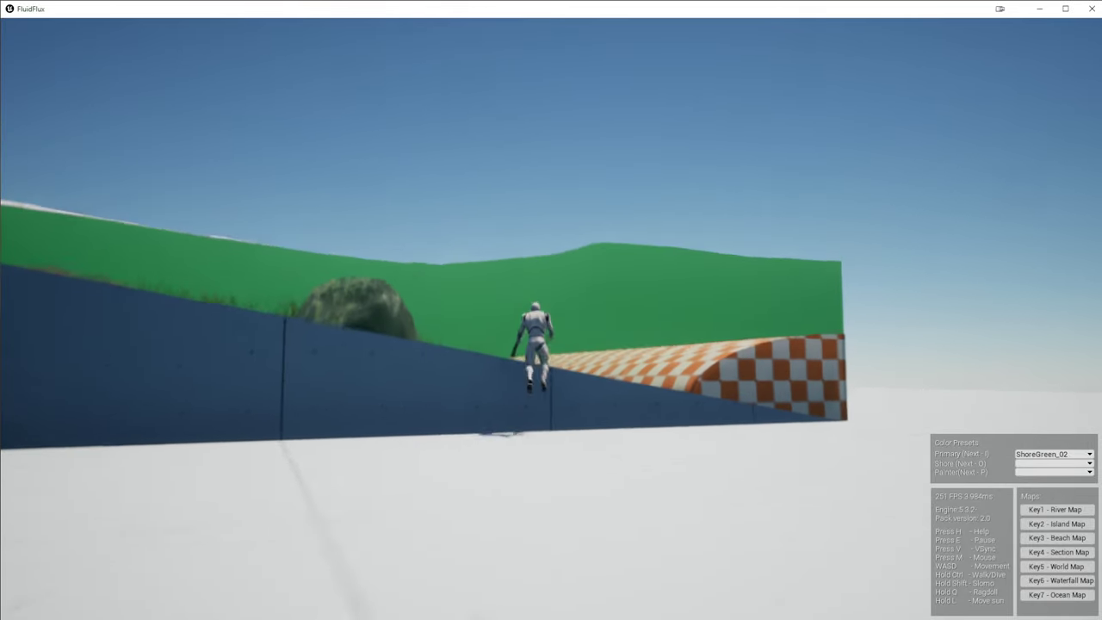
key("space")
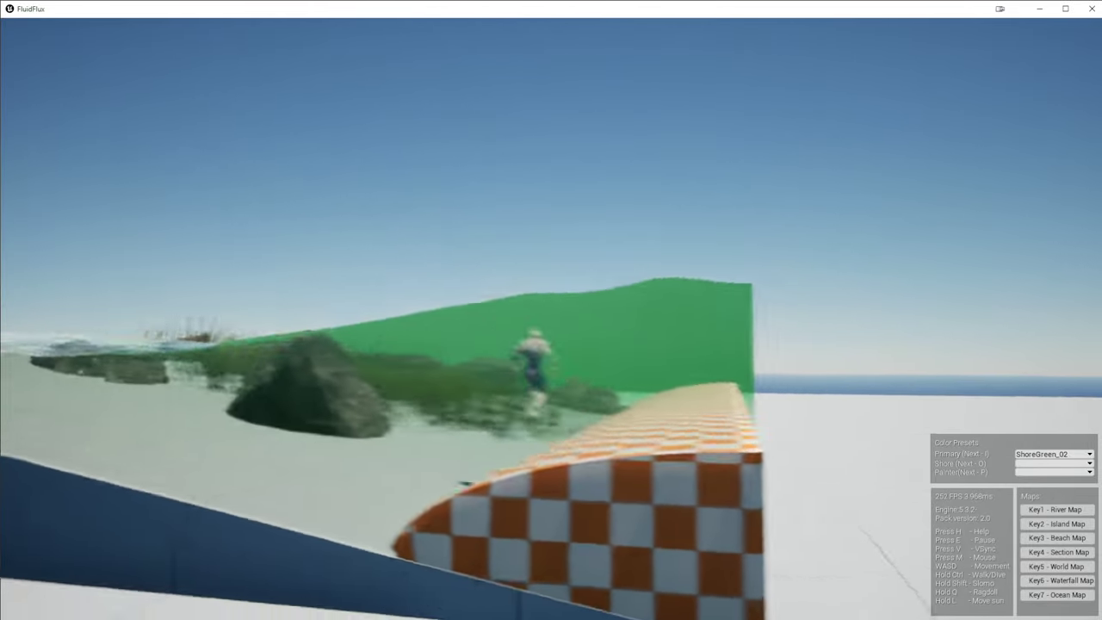
Swim past the submerged rocks and reeds and climb the beach to view the whole water section from its upper edge
key("w")
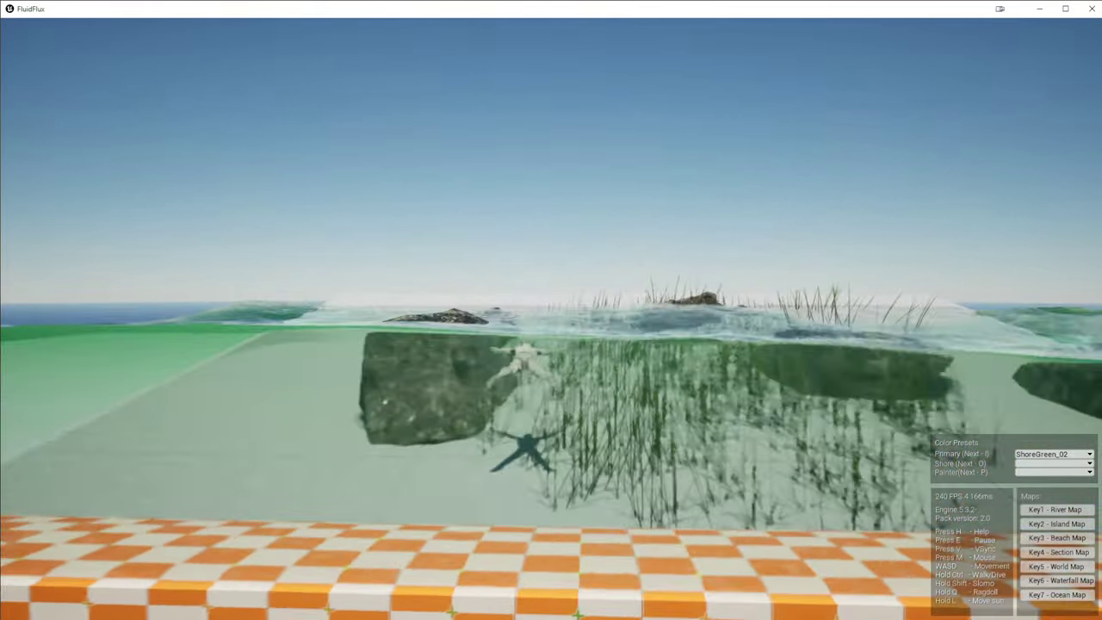
key("w")
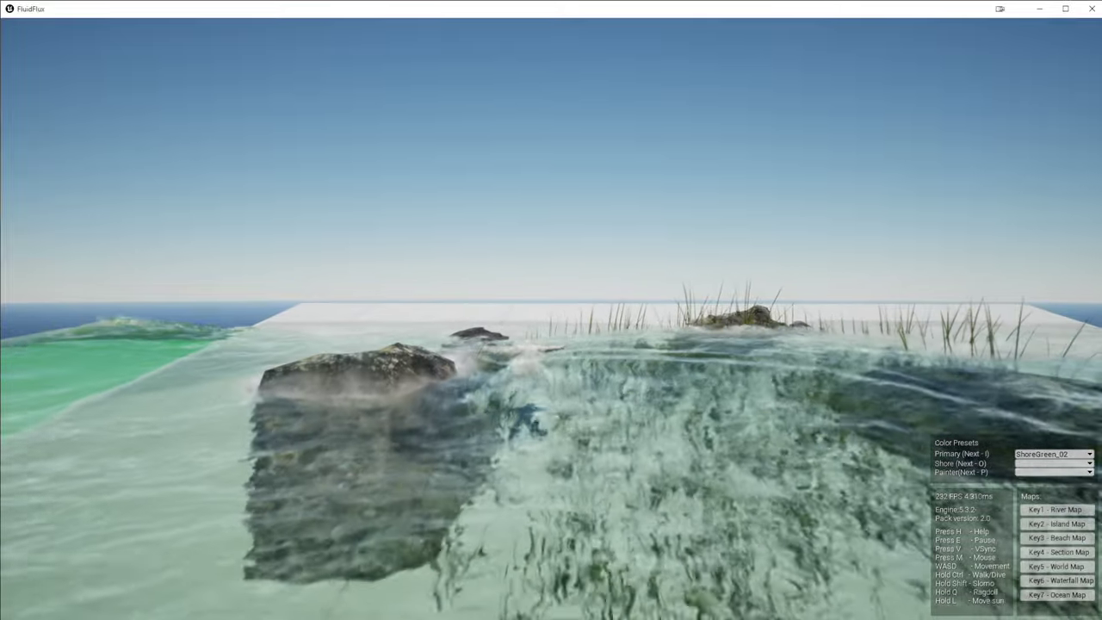
key("w")
key("space")
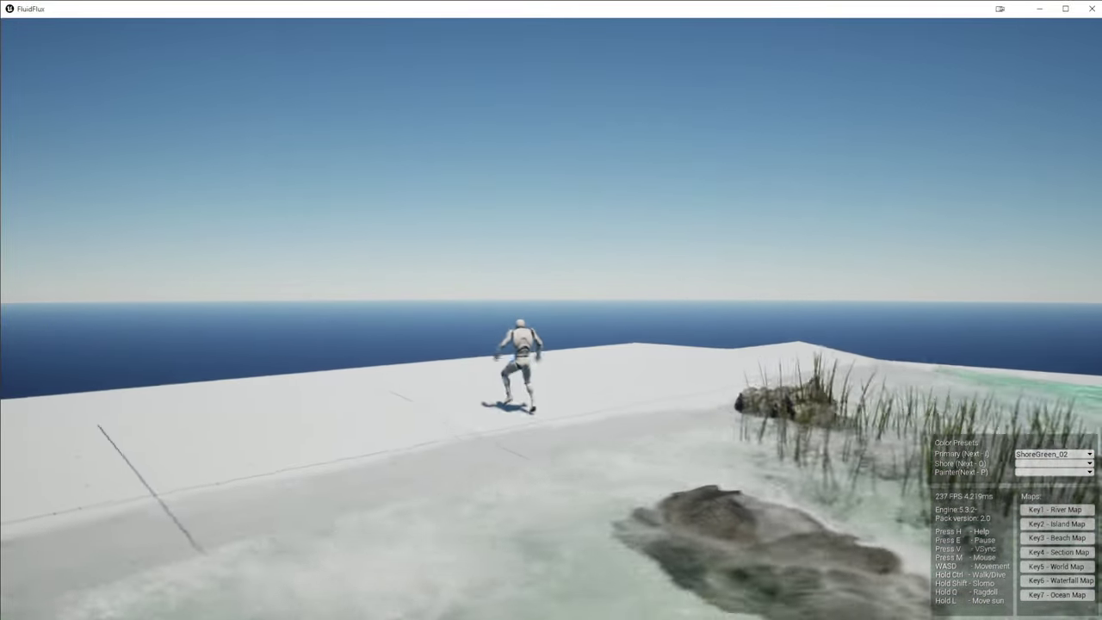
key("w")
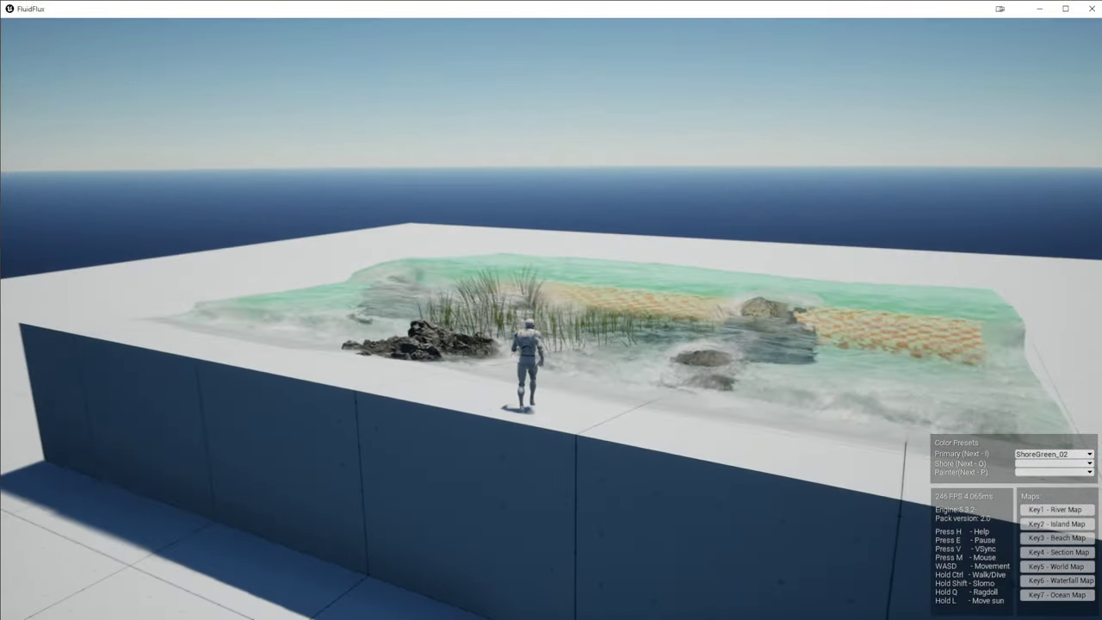
key("w")
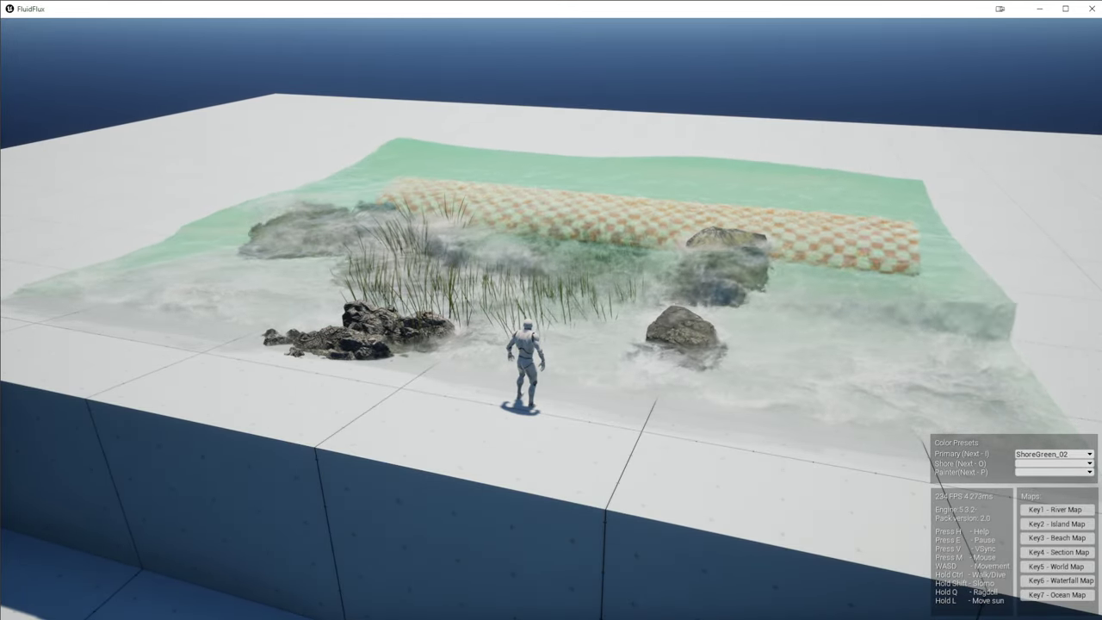
Load the World Map, run along the sandy beach, and swim out toward the rock island
key("5")
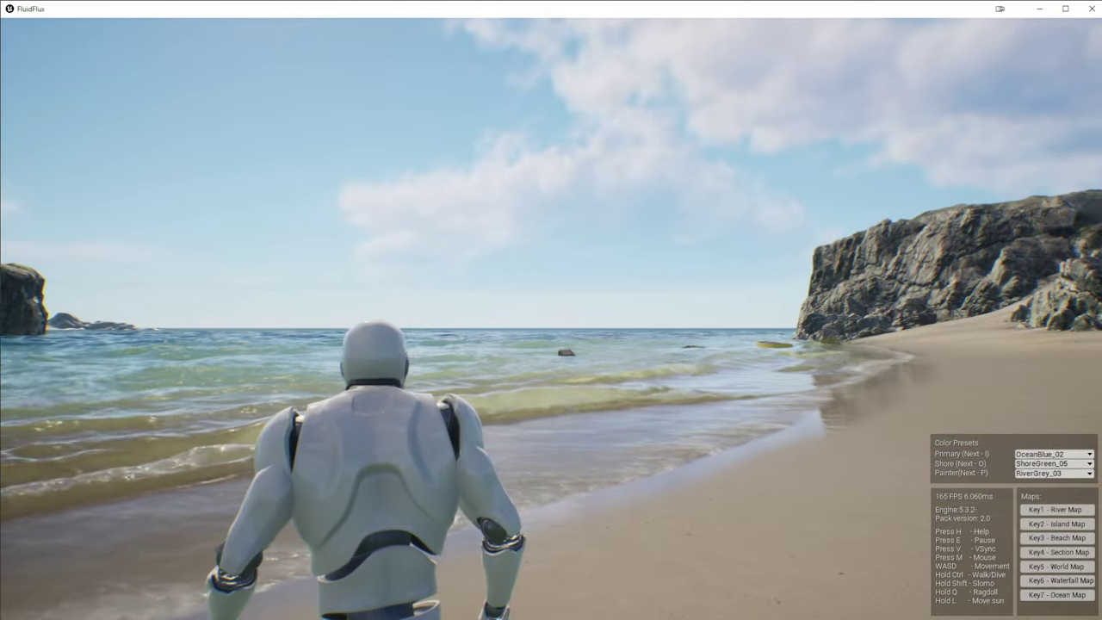
key("w")
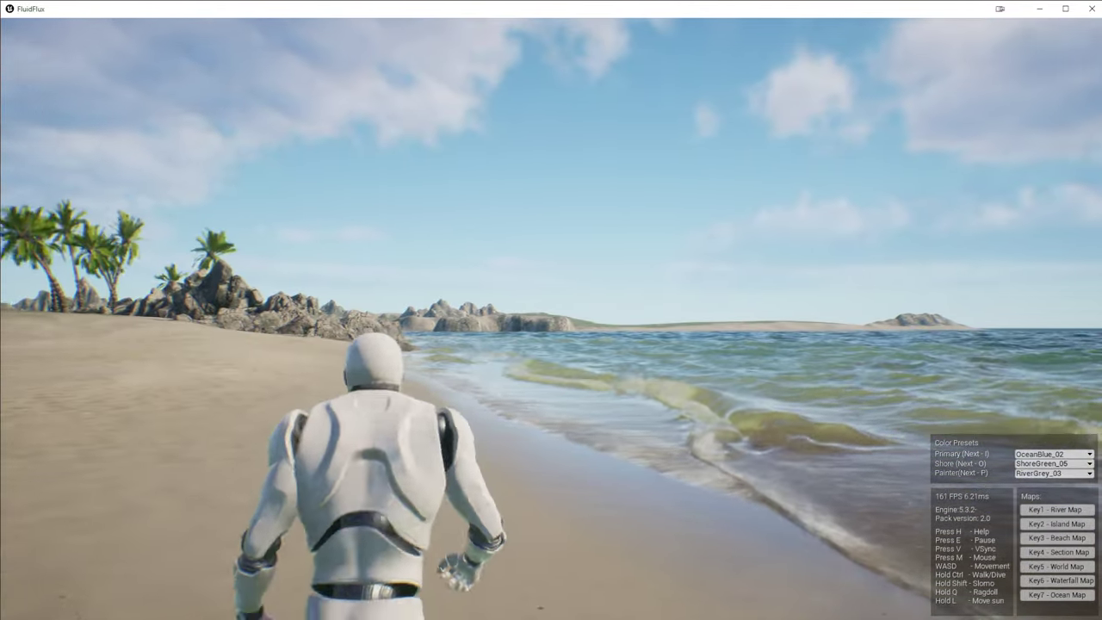
key("d")
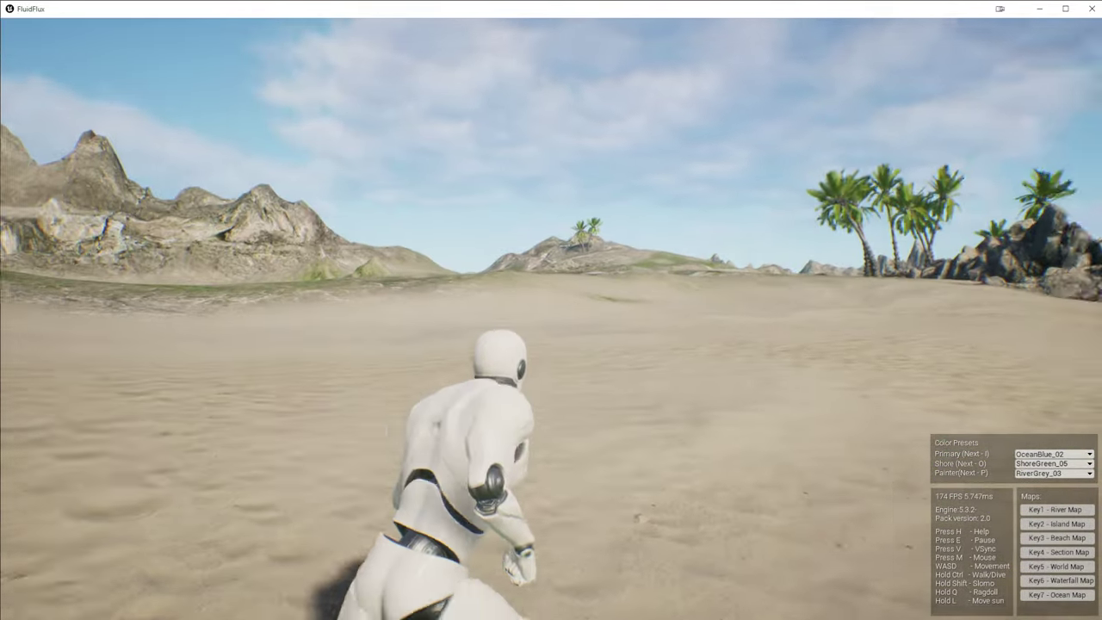
key("space")
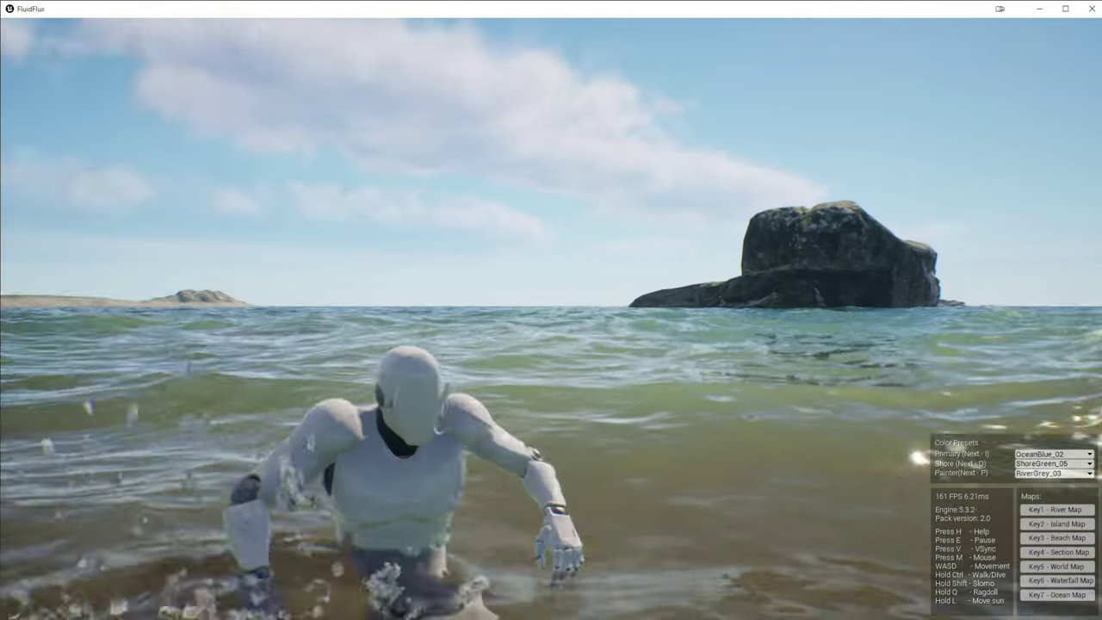
key("w")
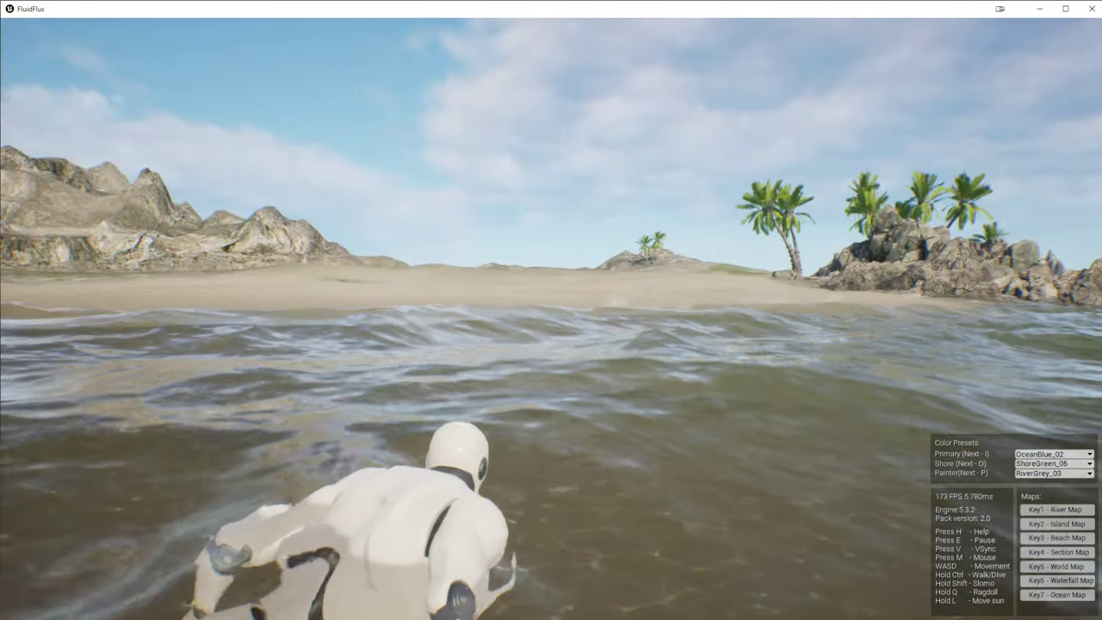
key("w")
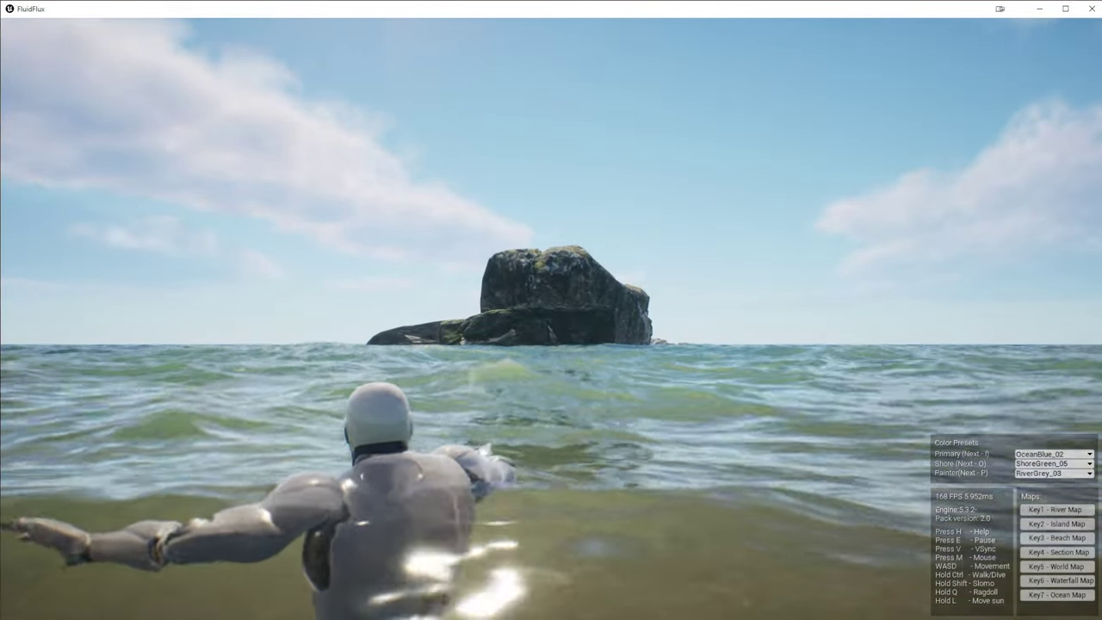
Move the sun down to sunset beside the rock island and raise it again into low daylight
key("l")
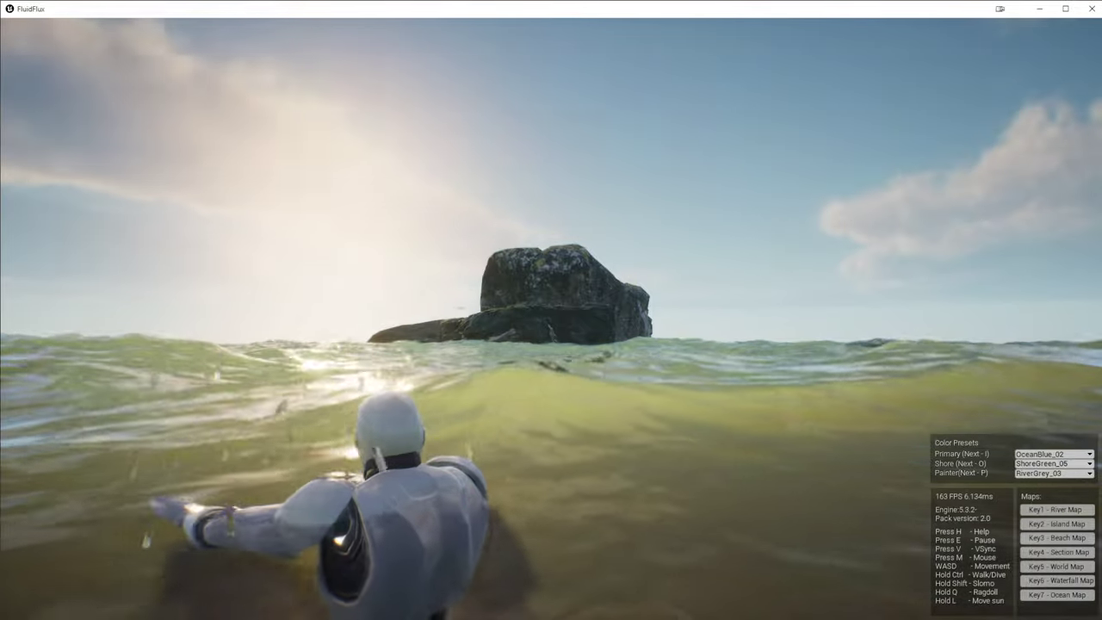
key("l")
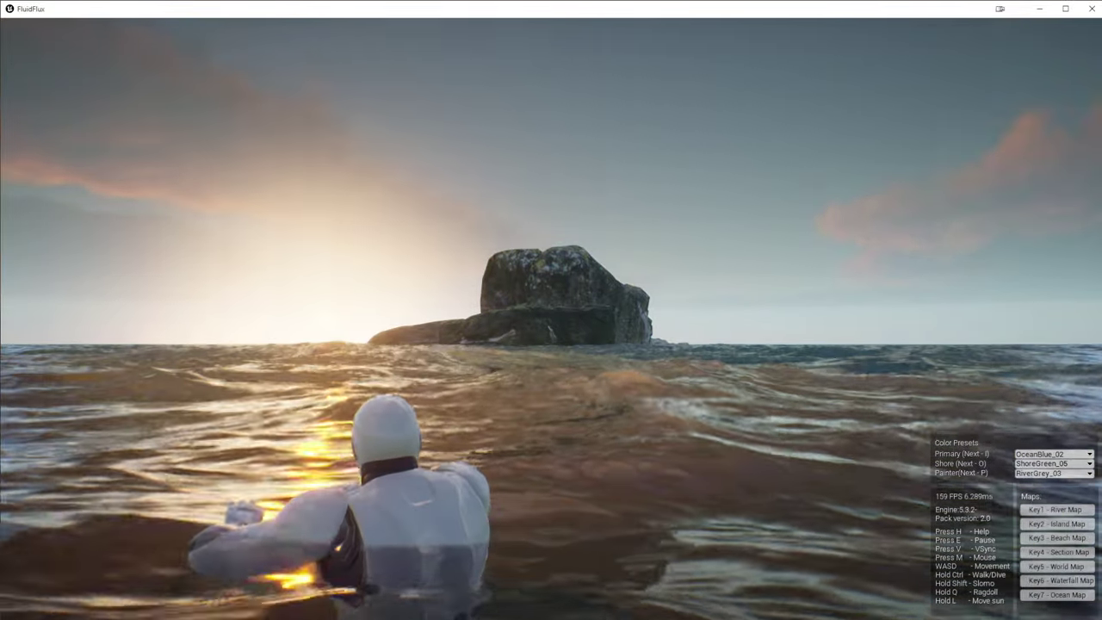
key("l")
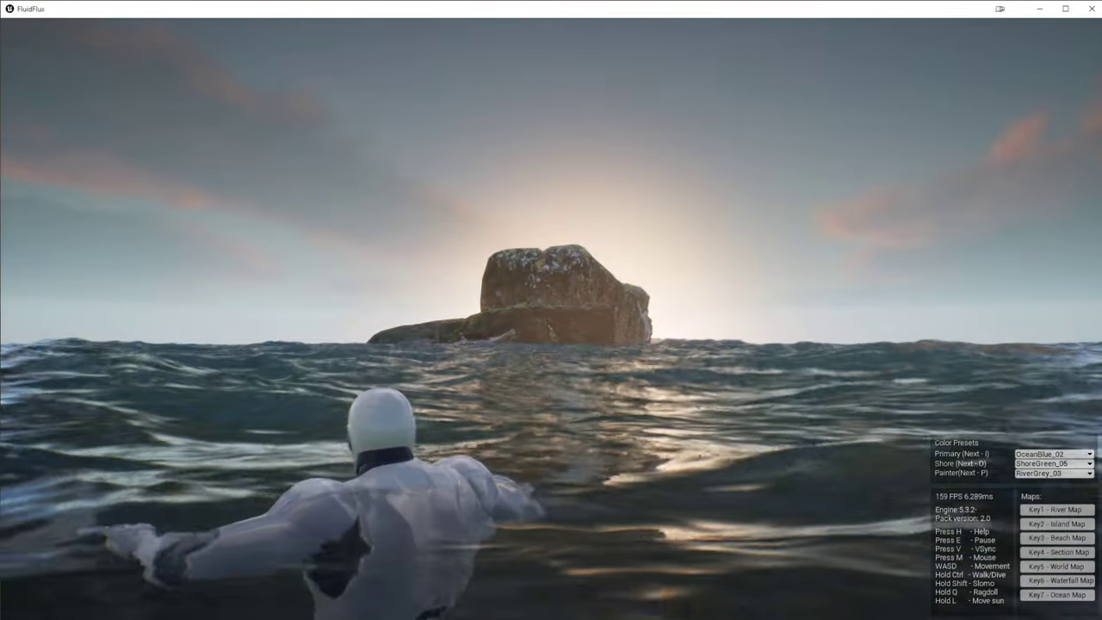
key("l")
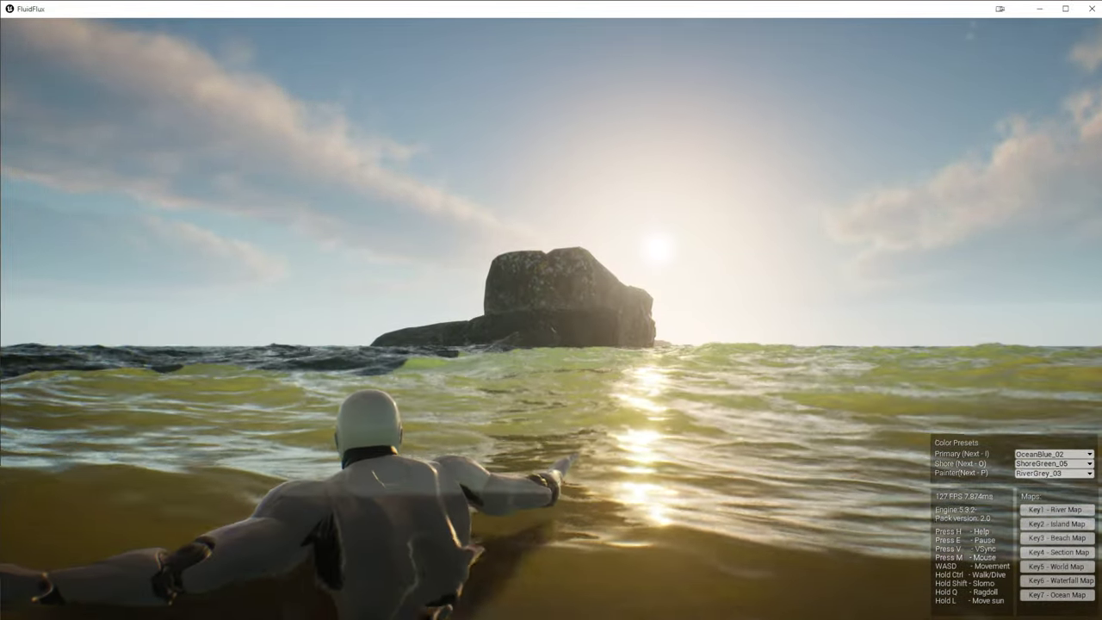
Return from the sea to the sandy shore and walk over the mossy rocks around the rushing water
key("w")
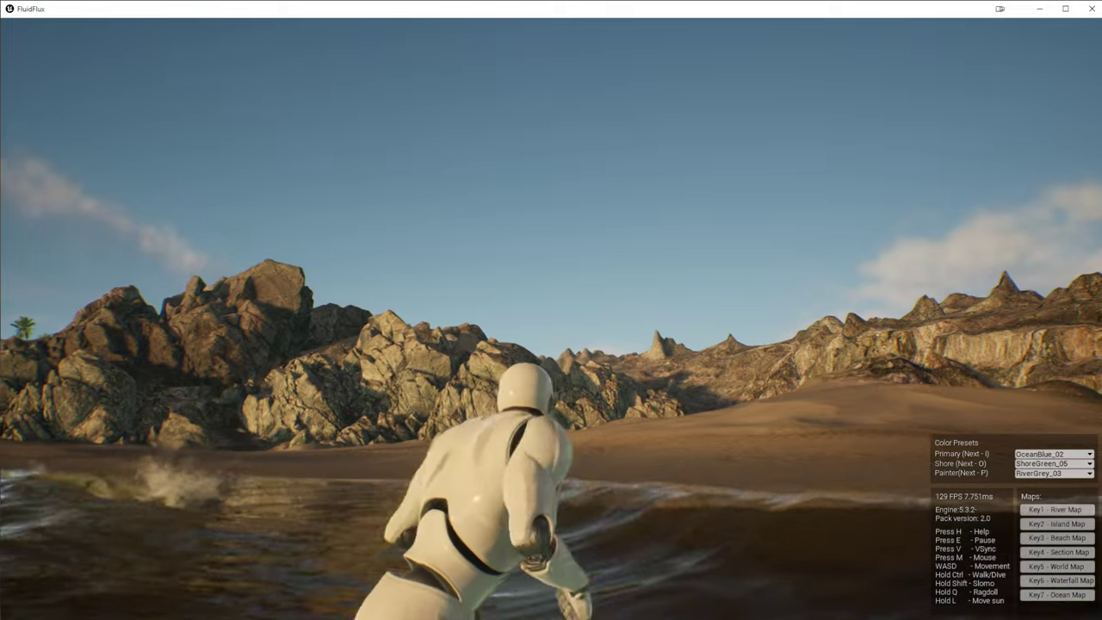
key("w")
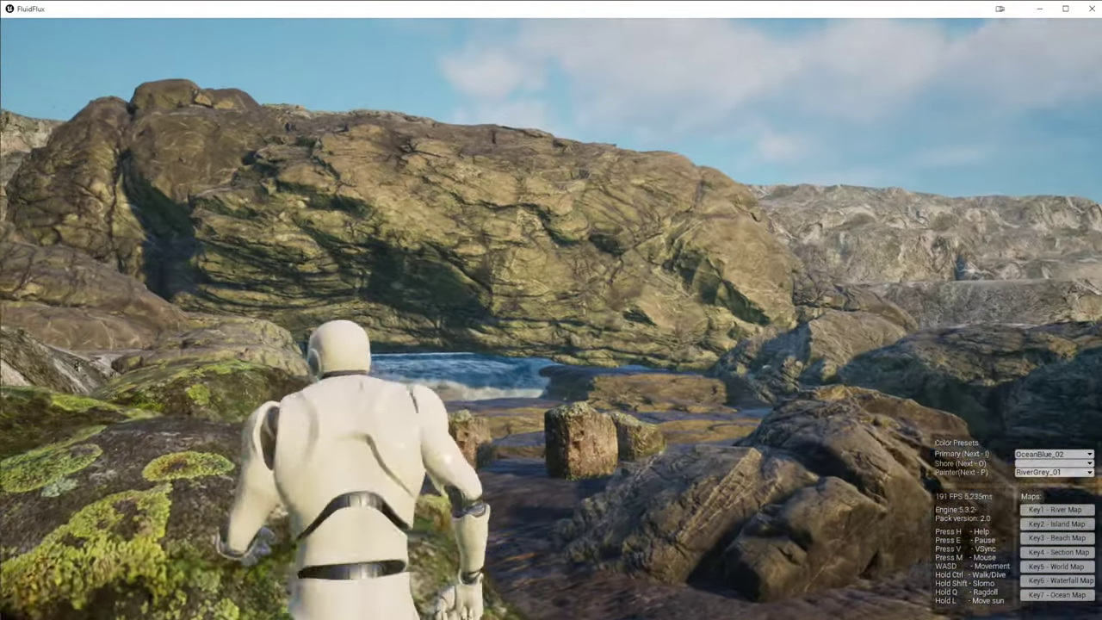
key("w")
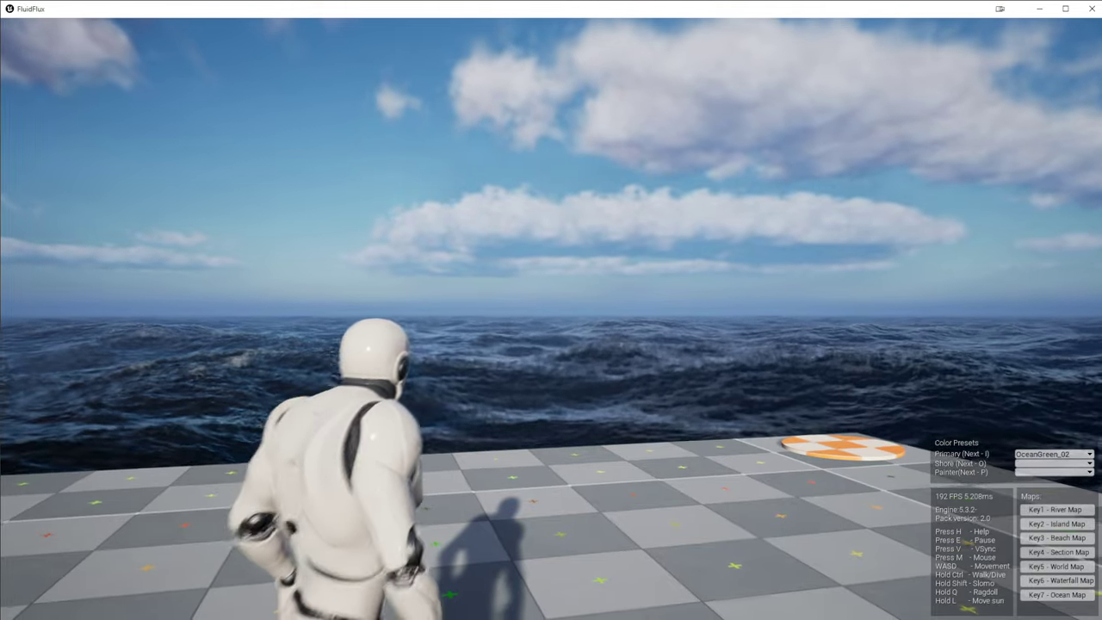
Pull the camera far back from the platform in the Ocean Map to view the surrounding waves and floating boat
scroll(551, 319, "down", 10)
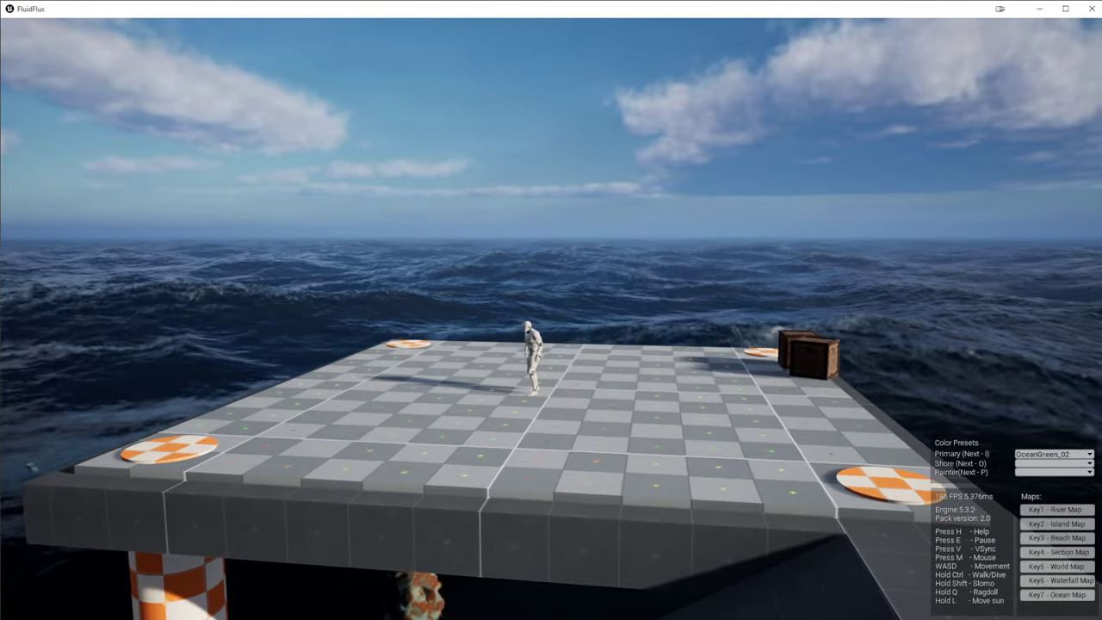
scroll(551, 319, "down", 4)
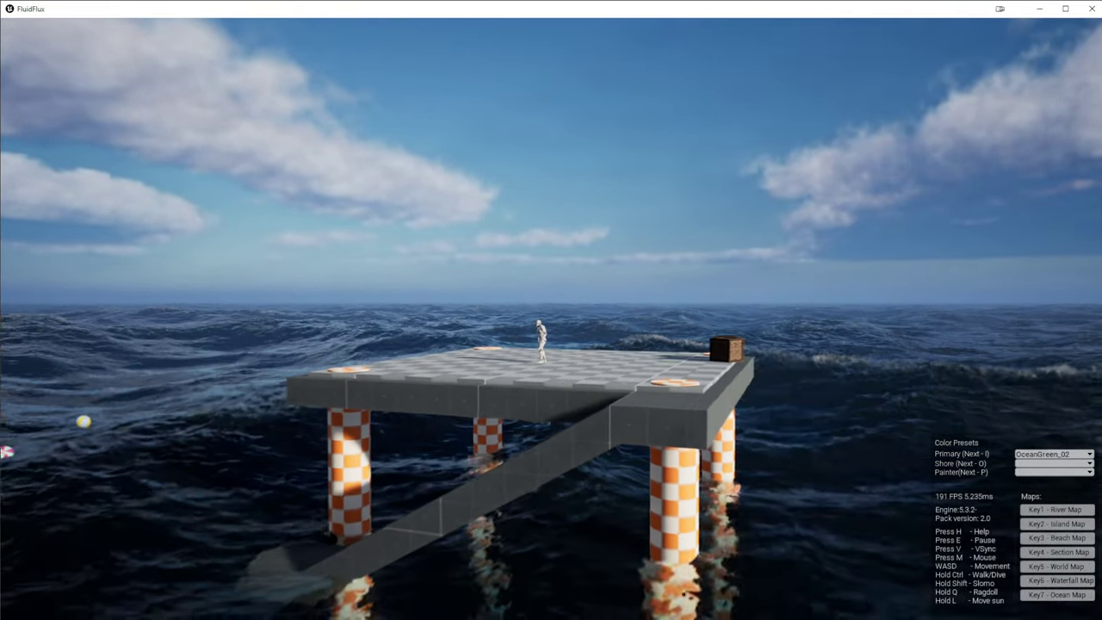
scroll(551, 318, "down", 5)
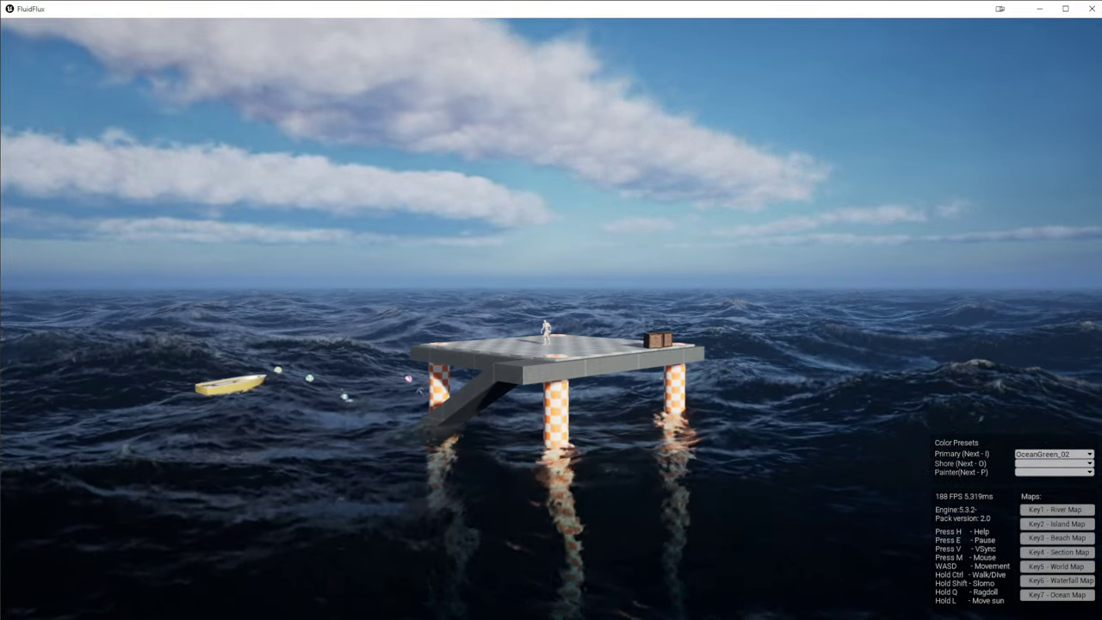
Switch to the Unreal Editor with TT_Opening_Scene and set the viewport shading to Lit
key("super")
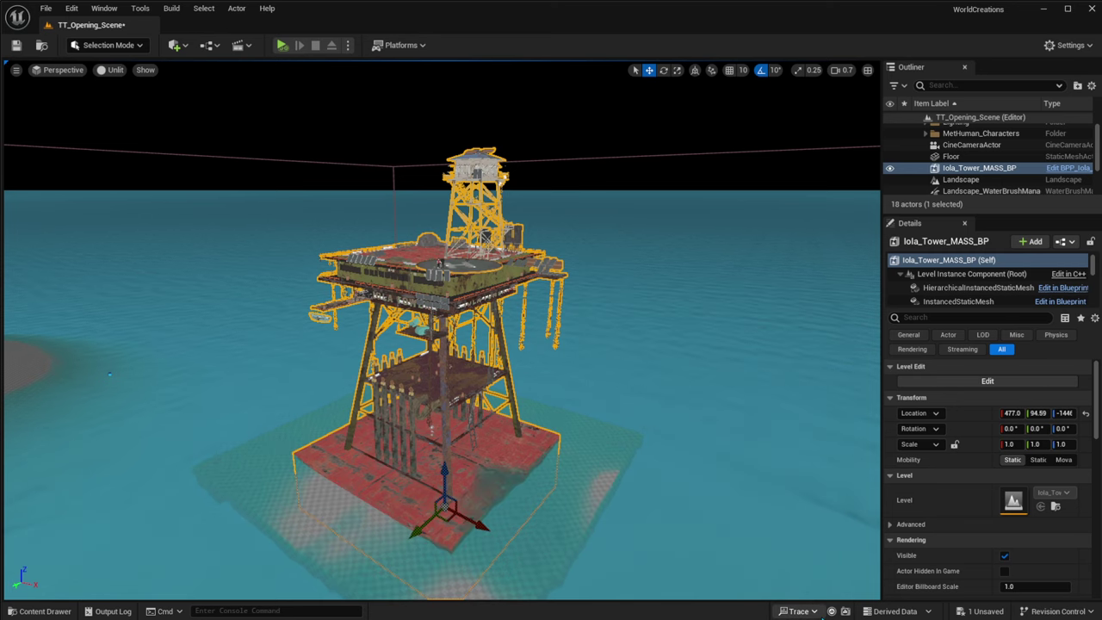
left_click(110, 69)
left_click(129, 109)
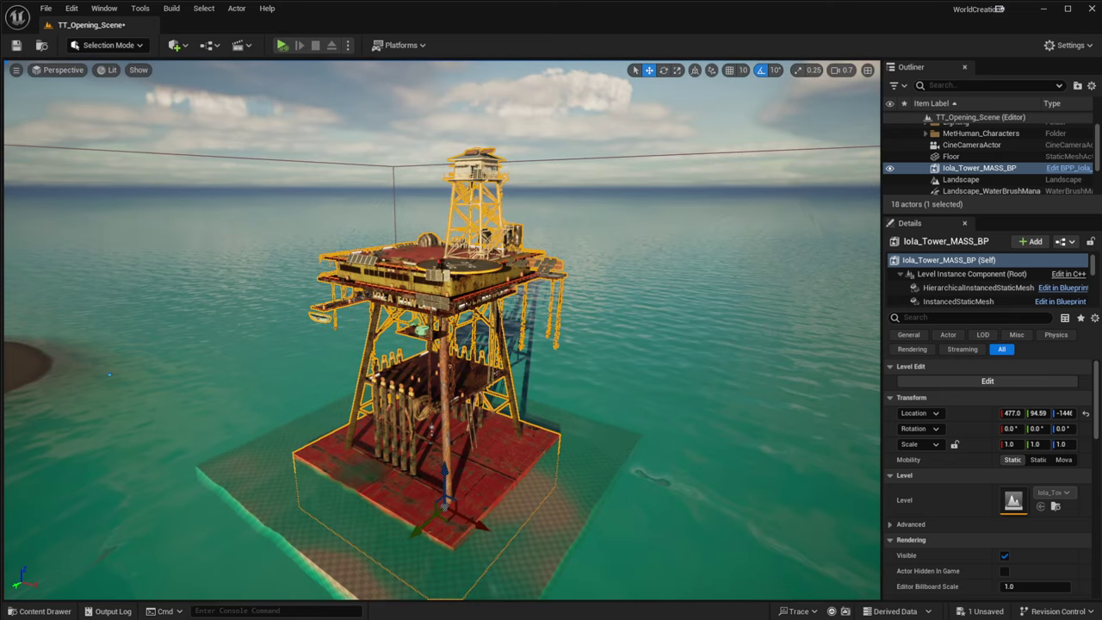
Select the sky sphere and fly in to inspect the rig's helipad, solar panels and lookout tower
left_click(541, 136)
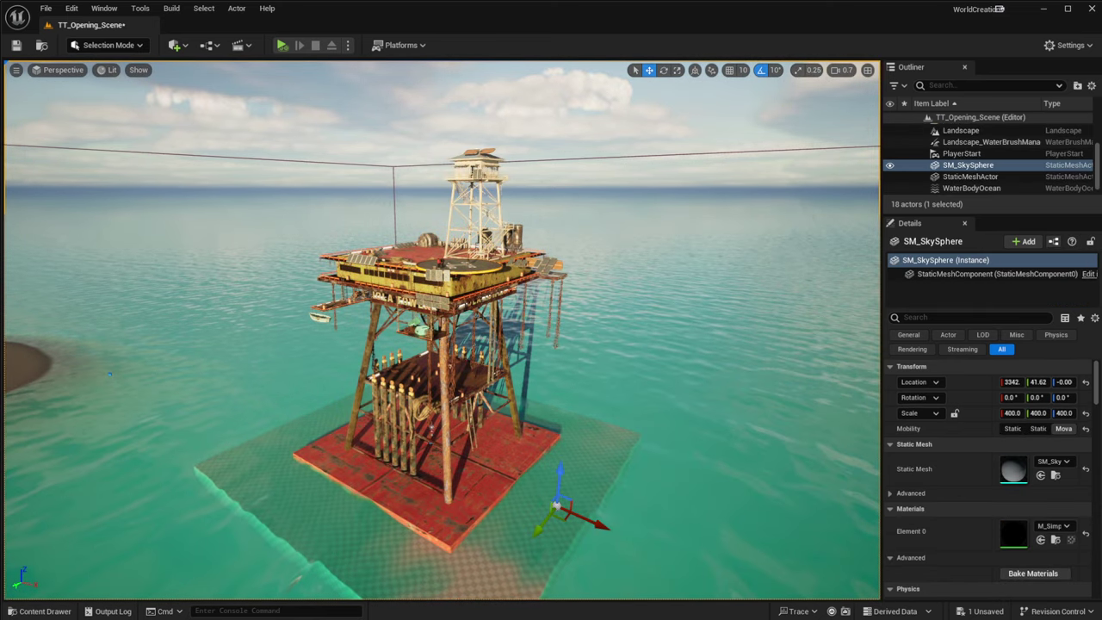
key("w")
right_click_drag(541, 136, 468, 86)
scroll(541, 136, "up", 1)
key("w")
scroll(540, 136, "up", 2)
key("w")
key("d")
key("w")
key("q")
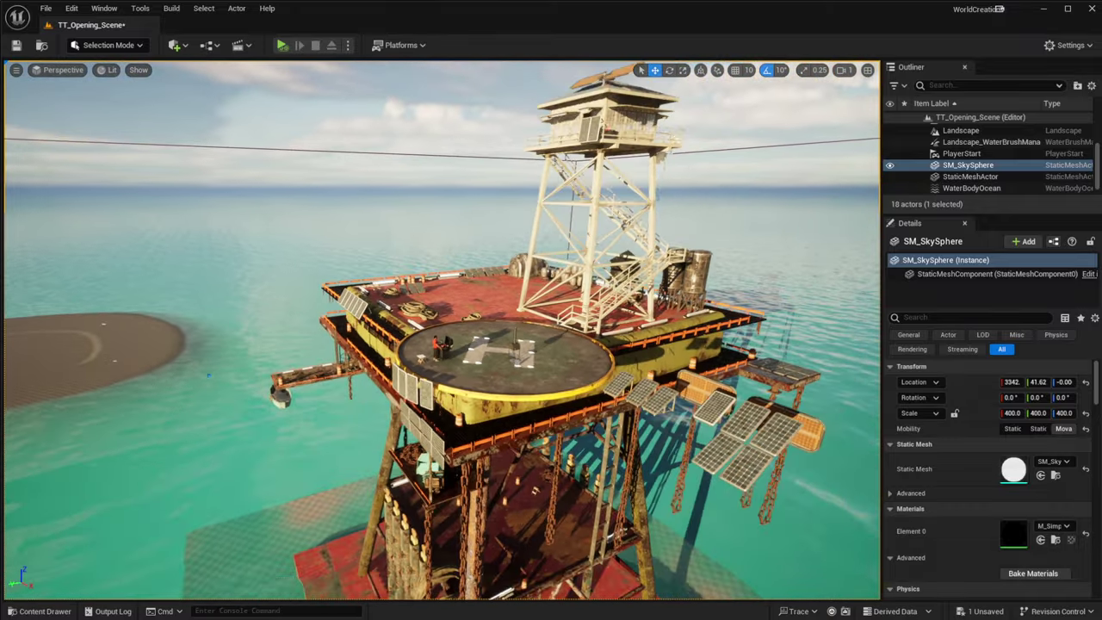
Back away from the helipad to view the entire rig above the turquoise water
key("s")
right_click_drag(443, 329, 492, 306)
key("w")
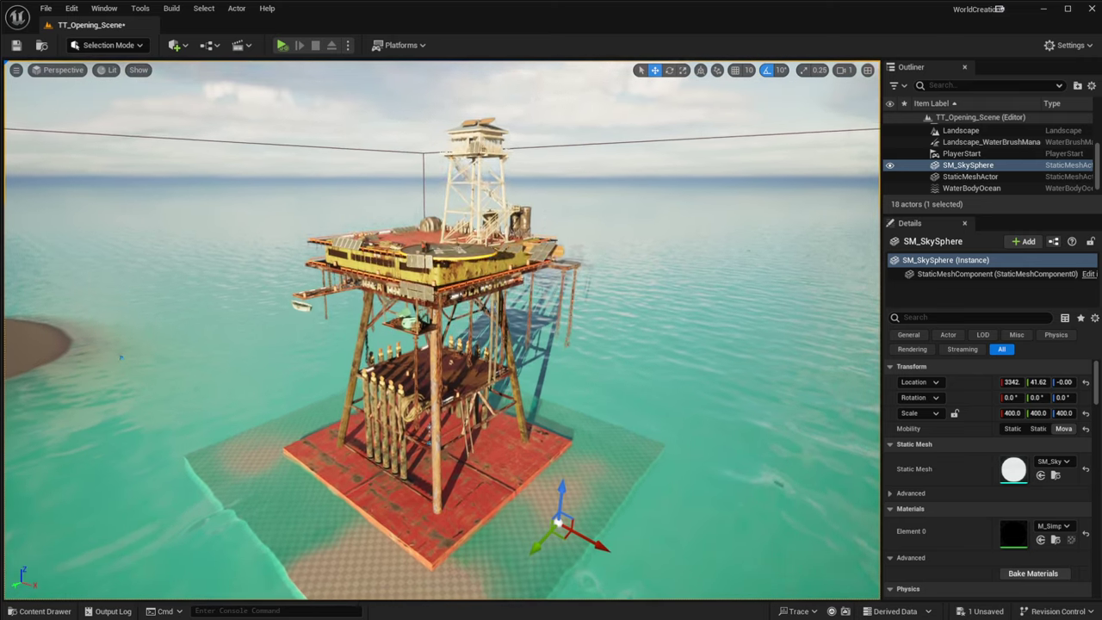
Fly around the rig to a low angle near the water and shift the sunlight to a purple dusk
right_click_drag(441, 331, 532, 326)
key("w")
key("w")
key("s")
key("w")
scroll(314, 355, "up", 3)
key("s")
right_click_drag(379, 320, 419, 303)
key("ctrl+l")
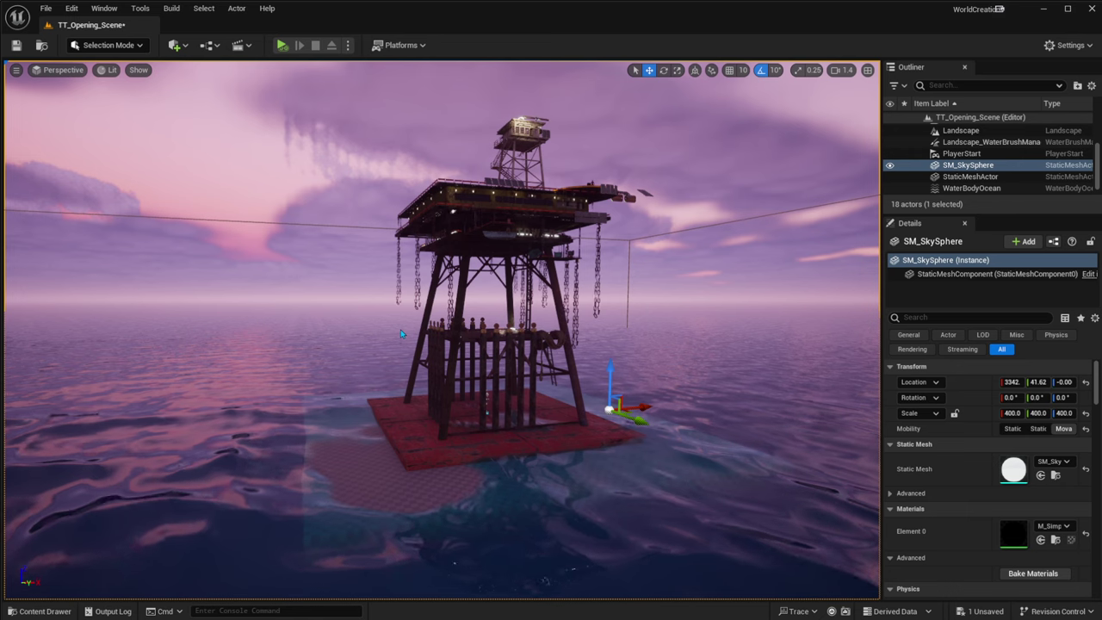
Set the viewport shading of the rig scene to Unlit
left_click(109, 69)
left_click(140, 129)
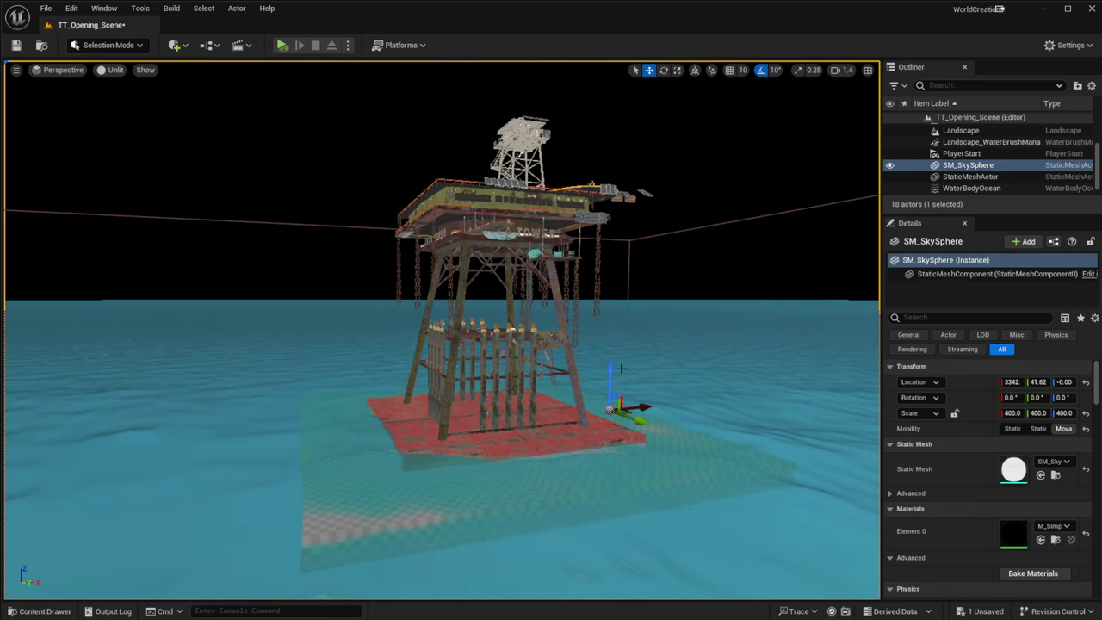
Switch to the FluidFlux demo and examine the ocean waves from around the checkered platform and underwater
mouse_move(756, 615)
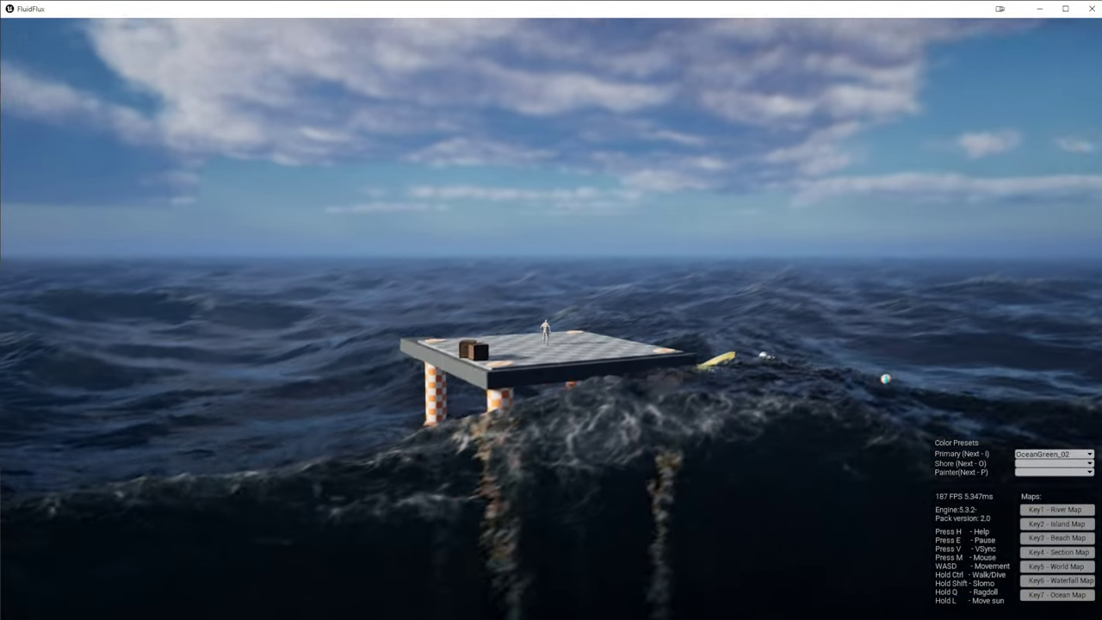
scroll(550, 319, "up", 1)
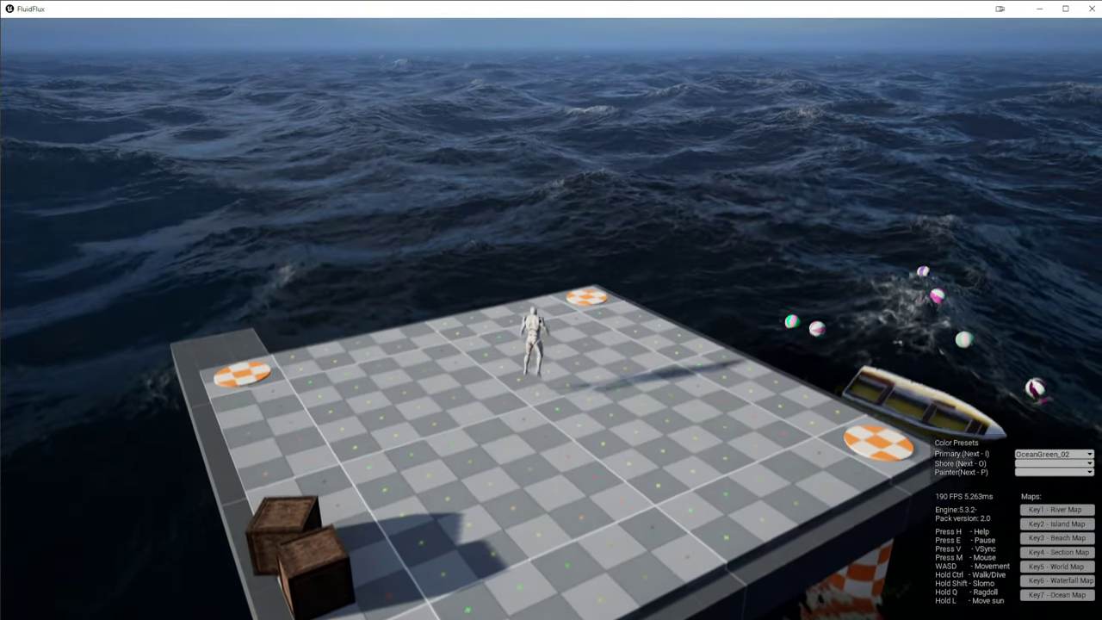
key("w")
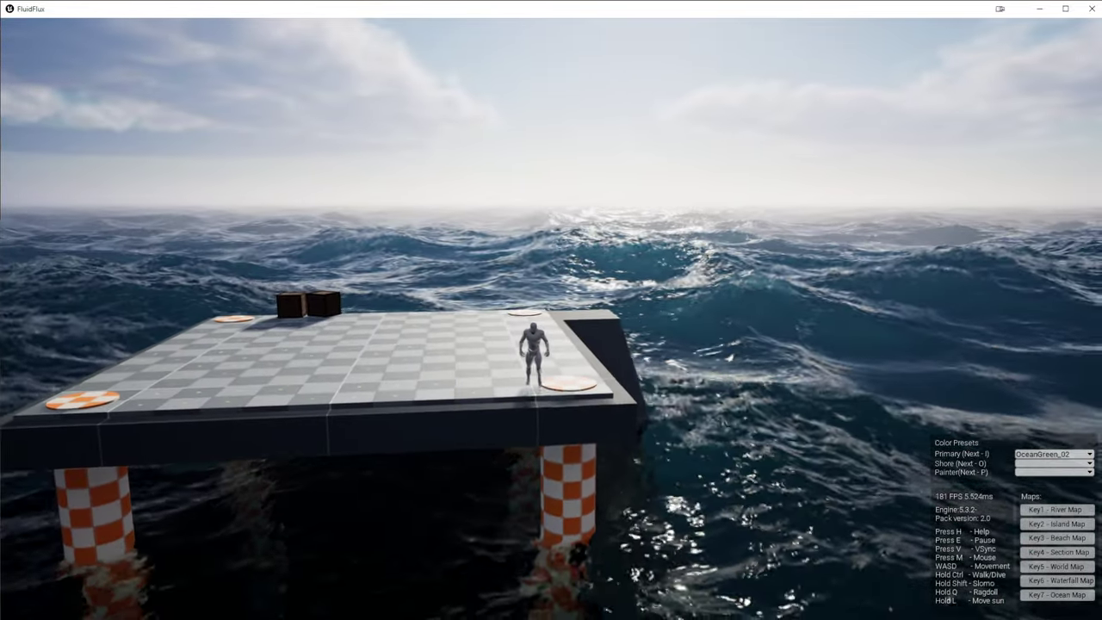
key("s")
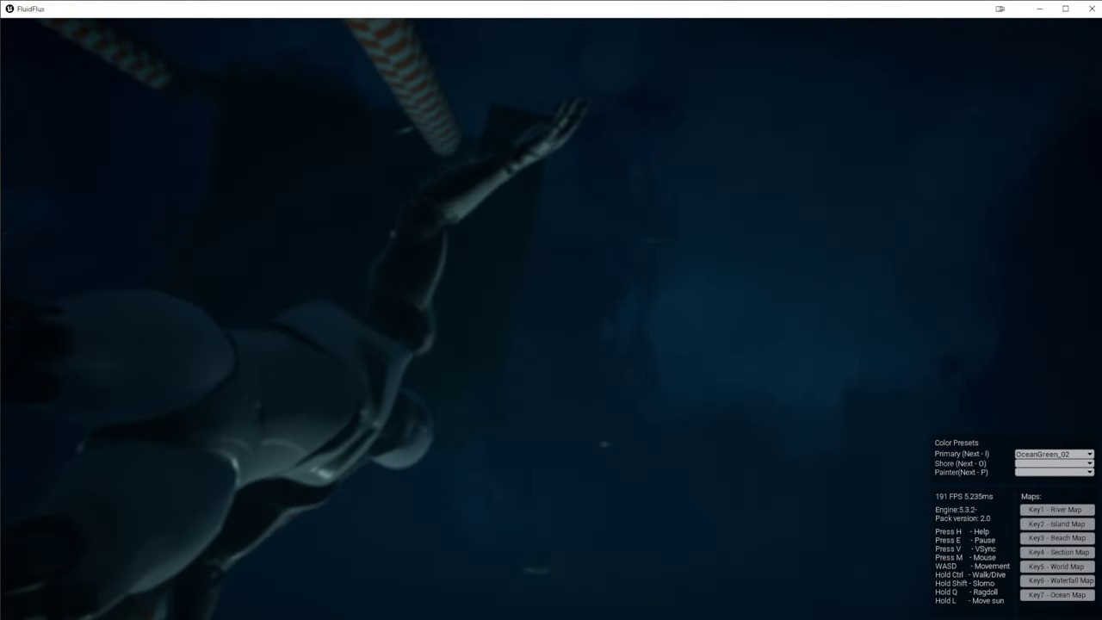
key("w")
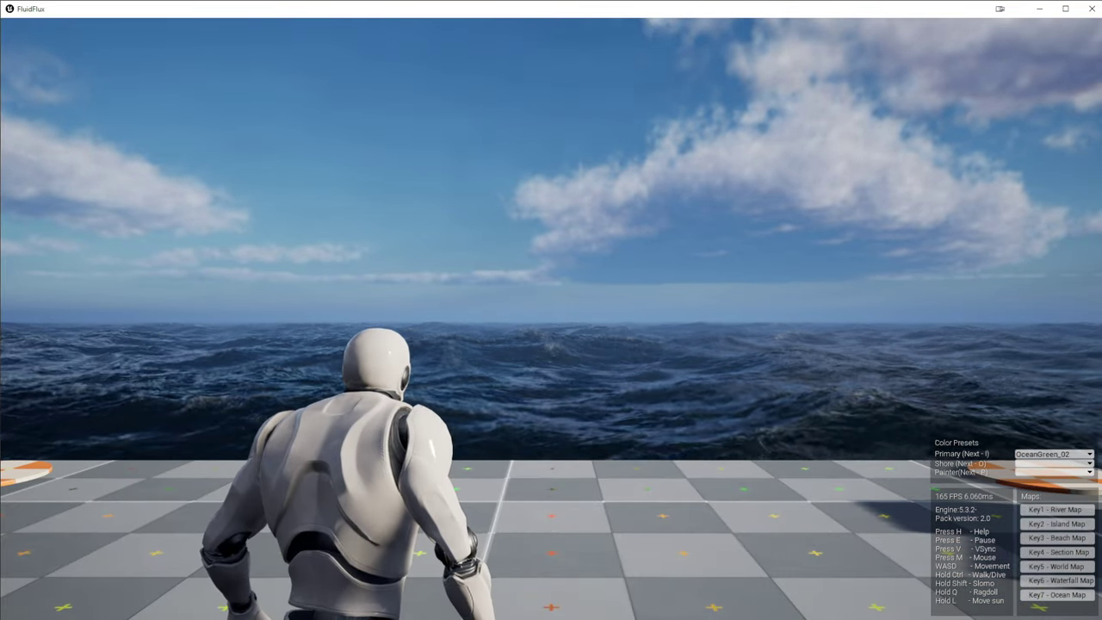
View the mannequin from farther back and cycle the primary color preset through RiverRed to ShoreBlue_02
scroll(551, 319, "down", 5)
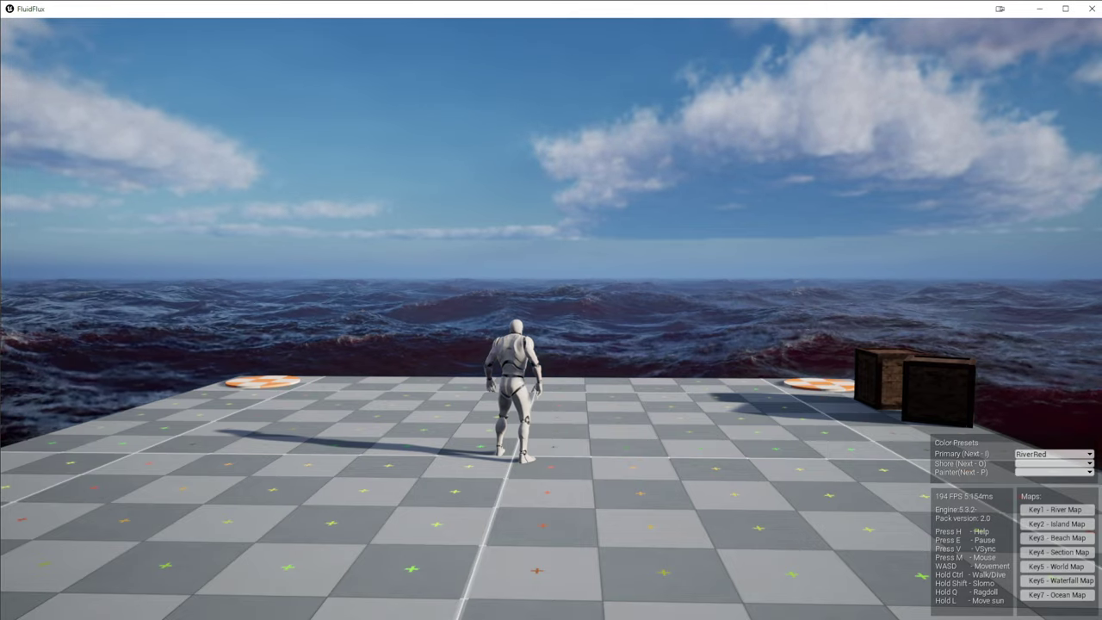
key("w")
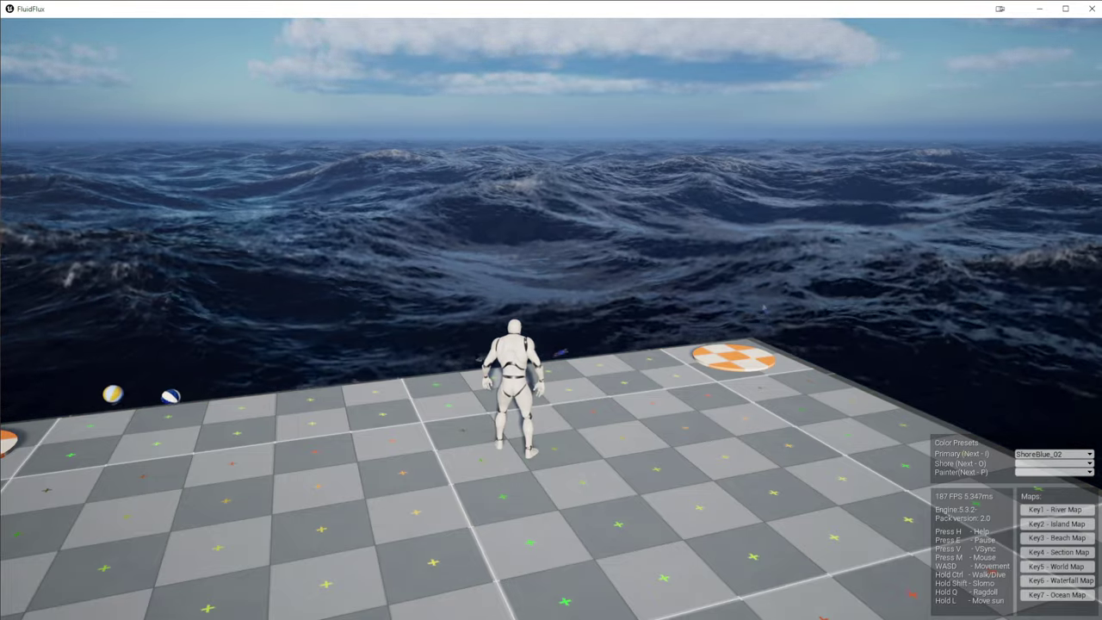
key("q")
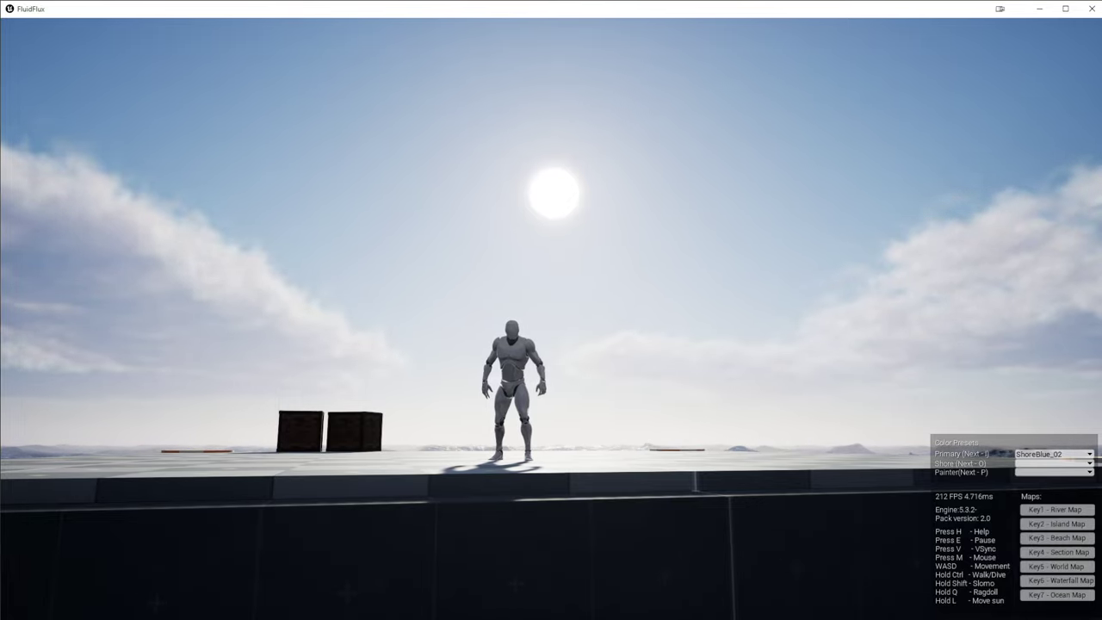
Lower the sun to the ocean horizon for a sunset, then raise it back to bright daylight above the platform
key("l")
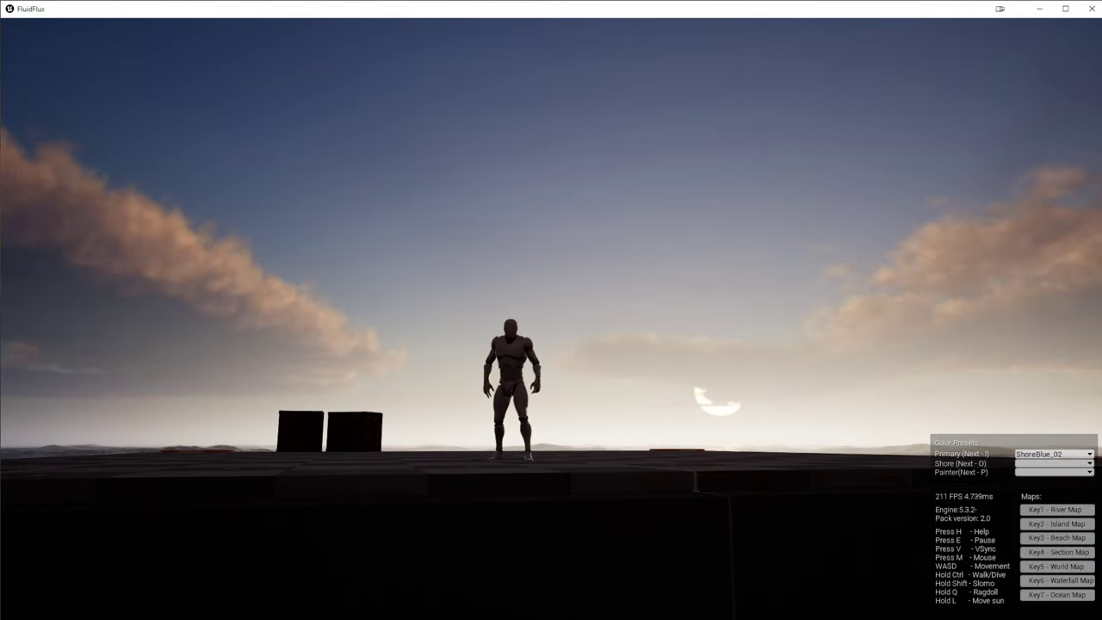
key("s")
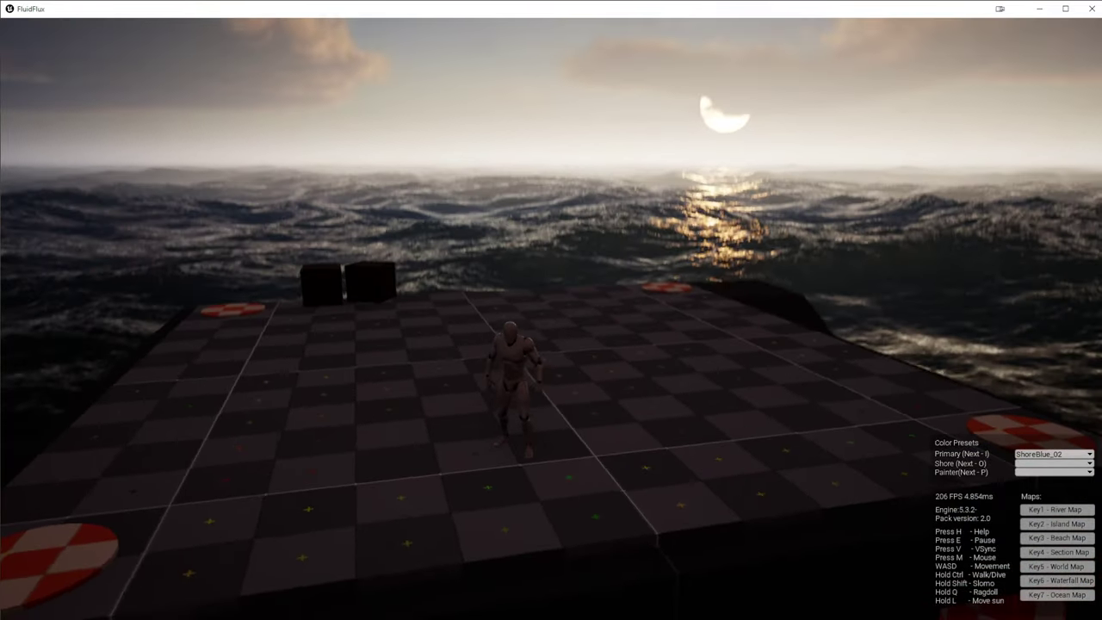
key("l")
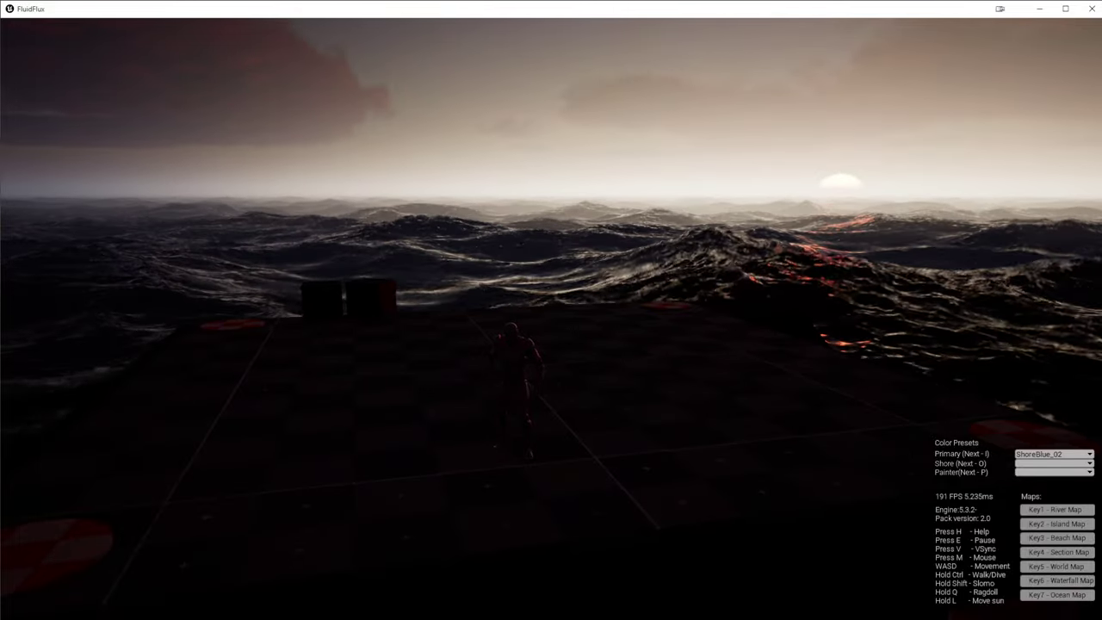
key("l")
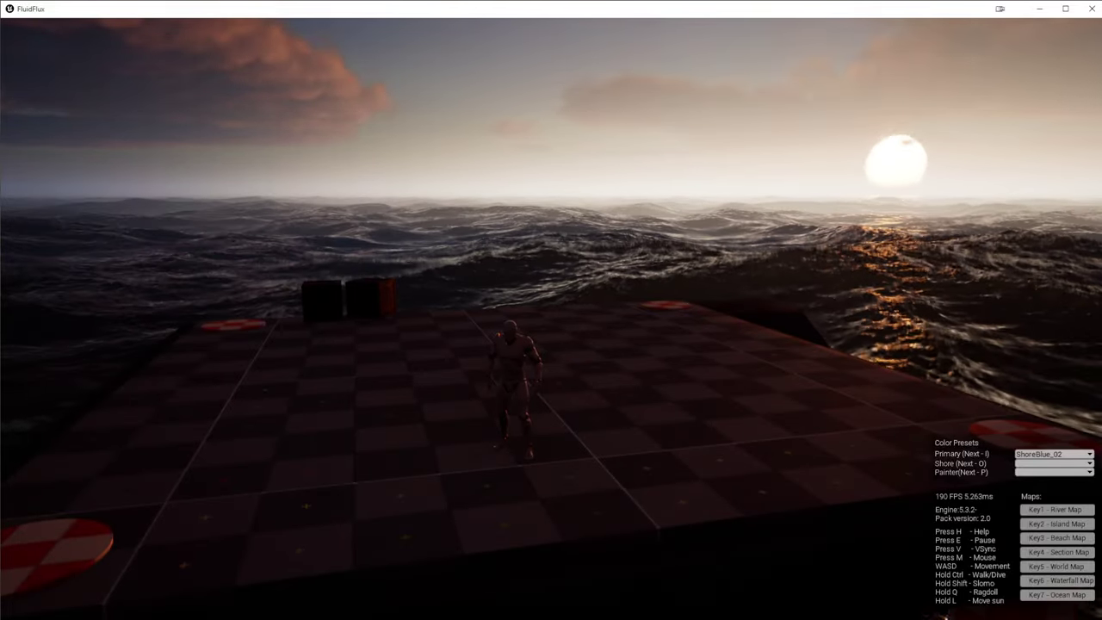
key("l")
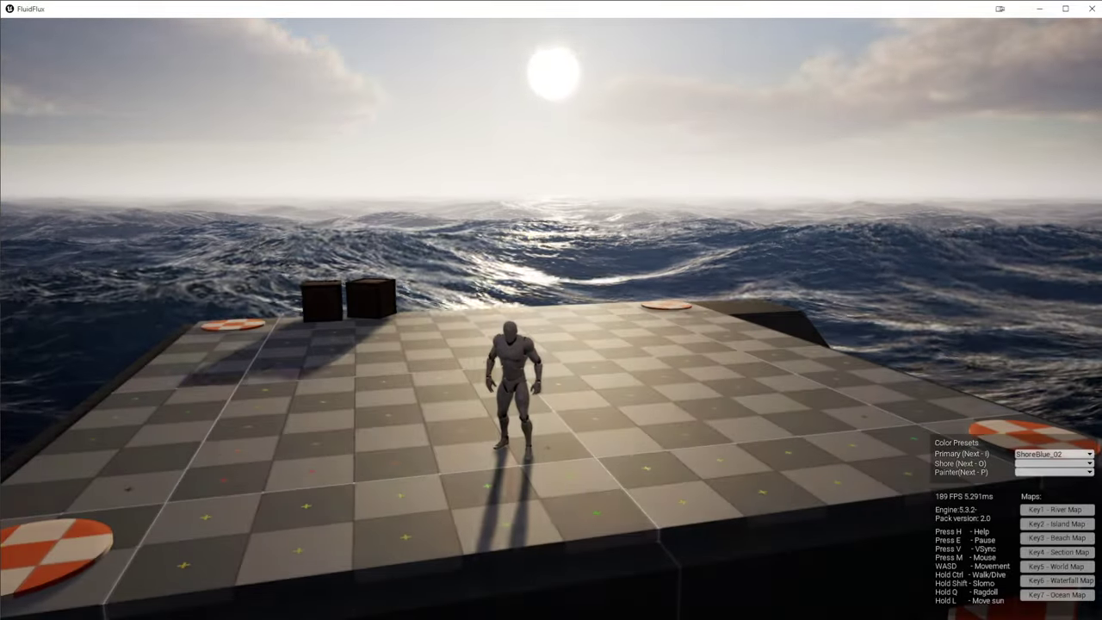
key("l")
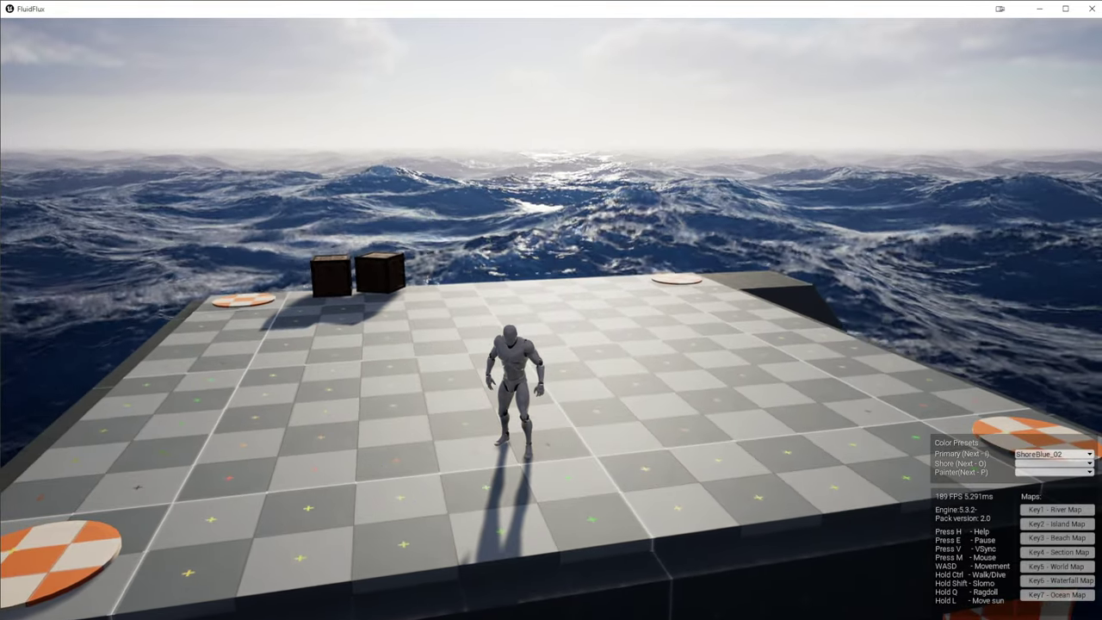
Walk the mannequin across the platform, pull back for a wide view of the surrounding waves, and open the Start menu
key("d")
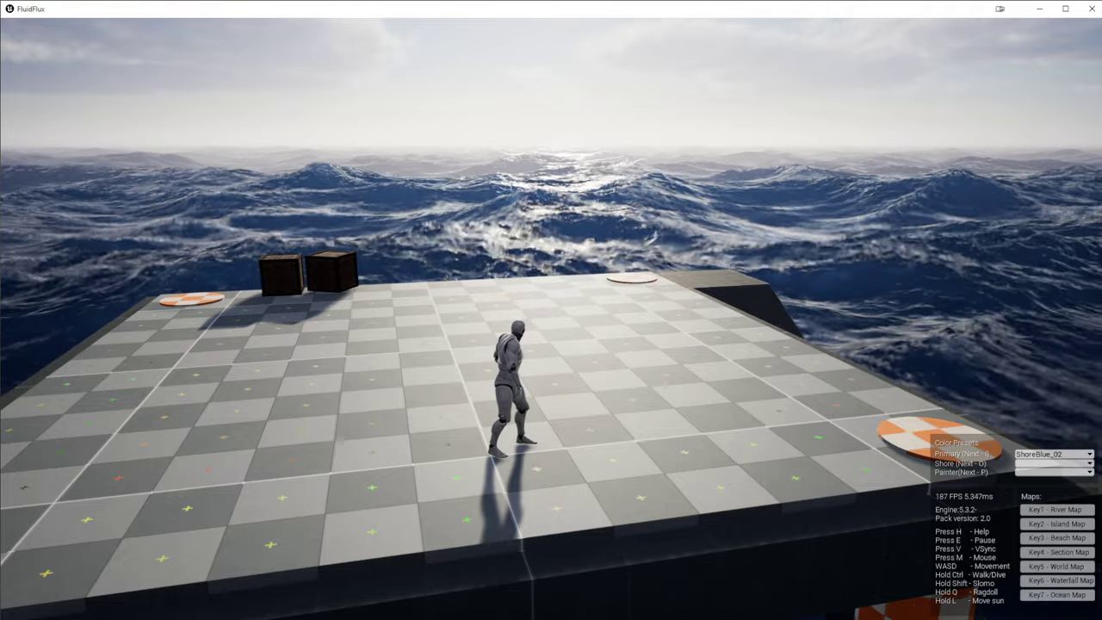
key("w")
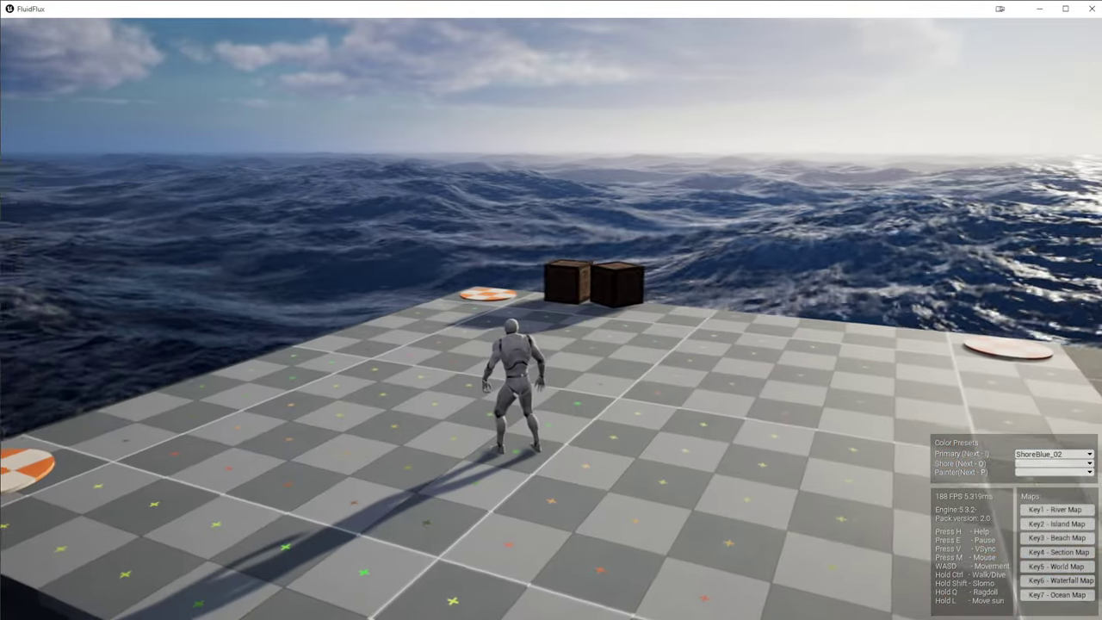
scroll(551, 318, "down", 6)
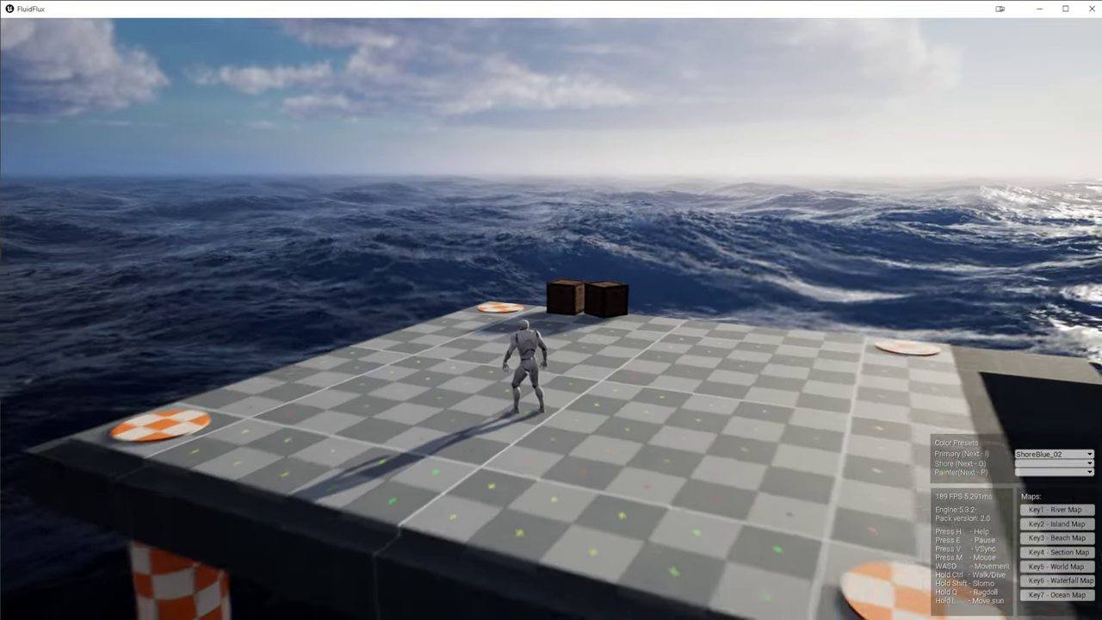
scroll(551, 319, "down", 4)
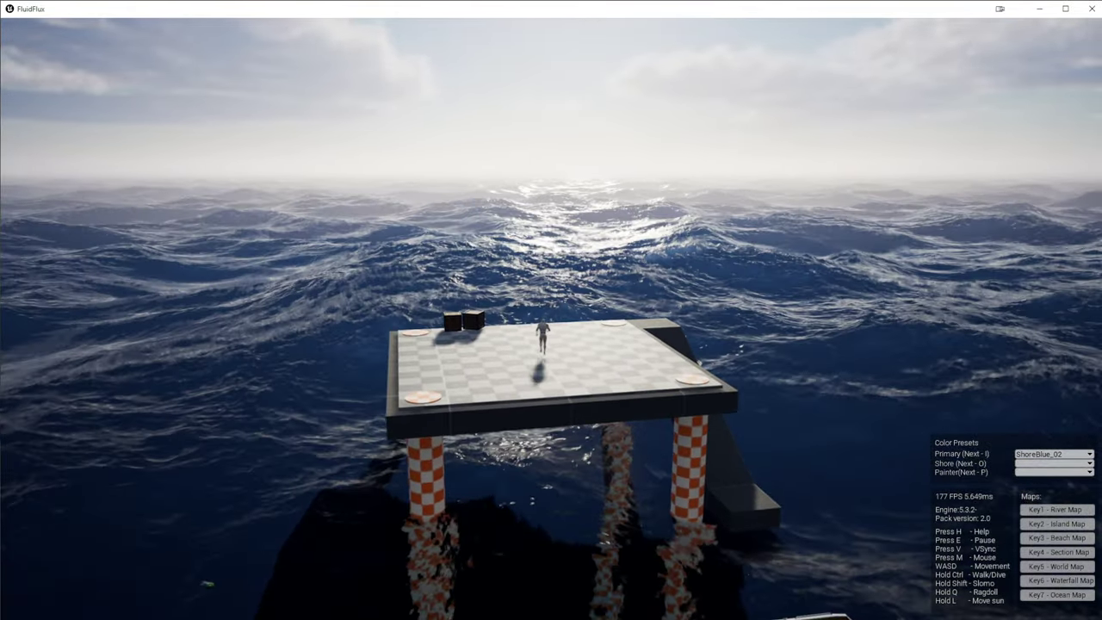
key("w")
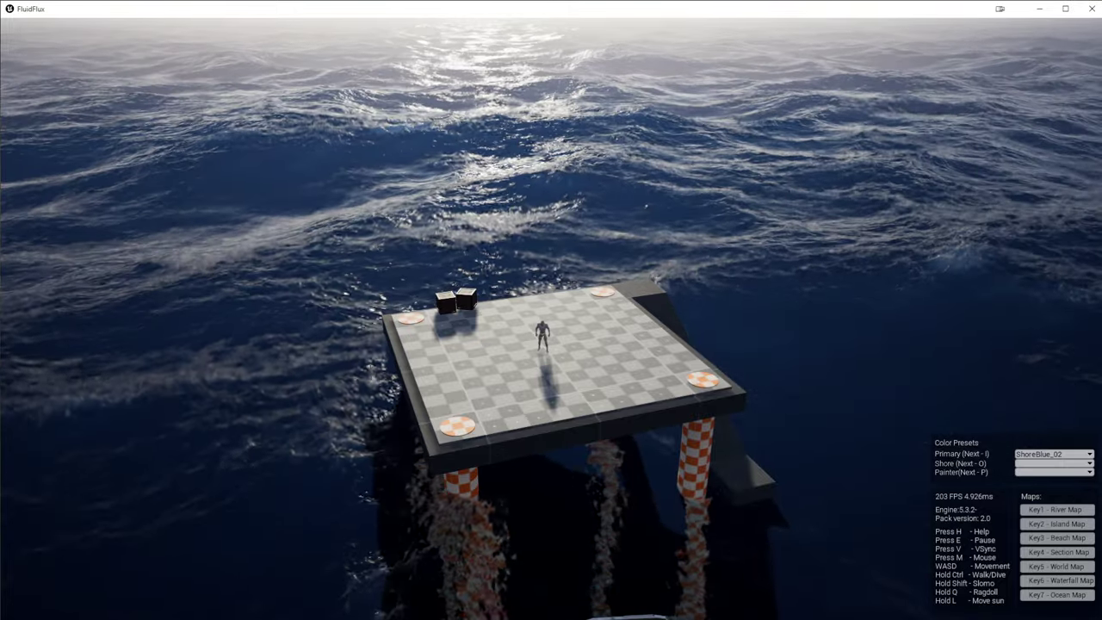
key("super")
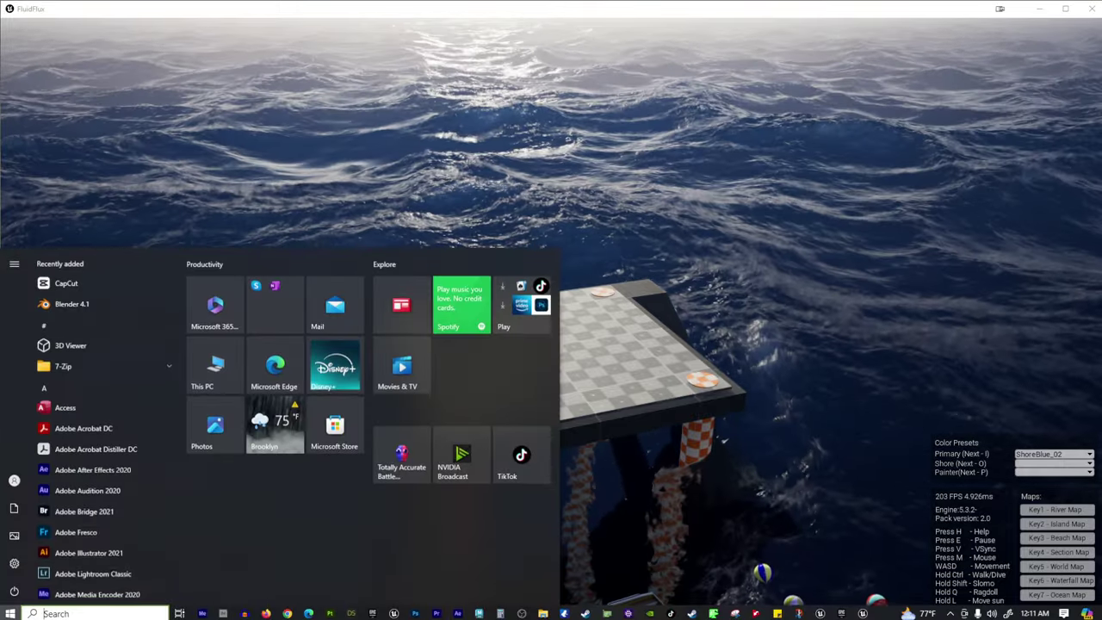